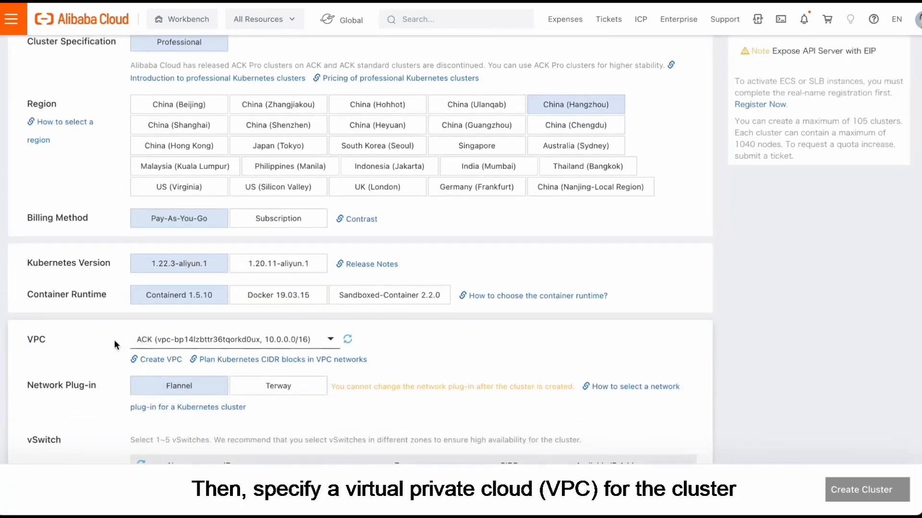
# Choose Terway as the cluster's network plug-in and enable both IPVLAN and Support for NetworkPolicy
pyautogui.scroll(-2, 114, 340)
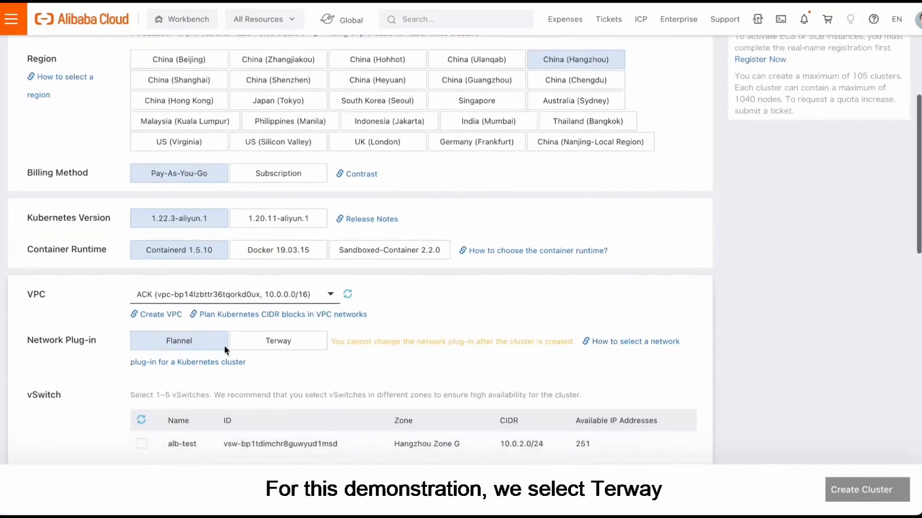
pyautogui.click(259, 343)
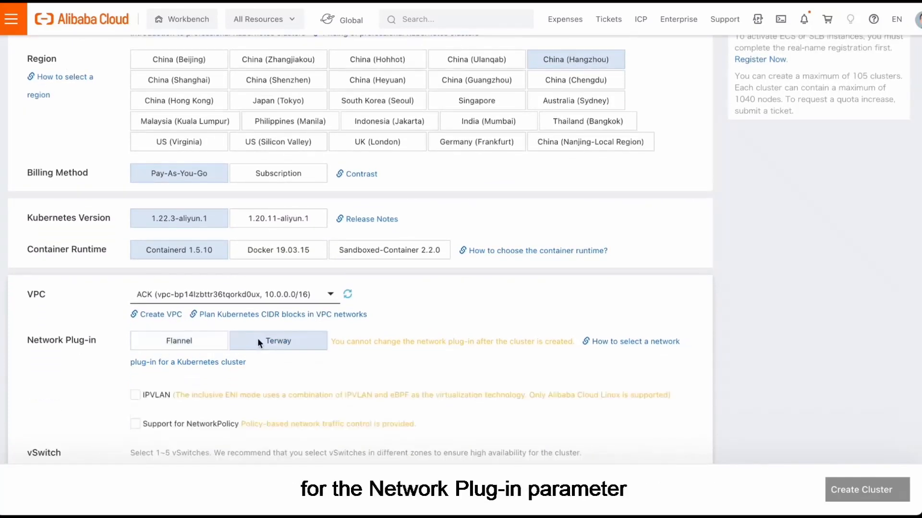
pyautogui.scroll(-1, 307, 353)
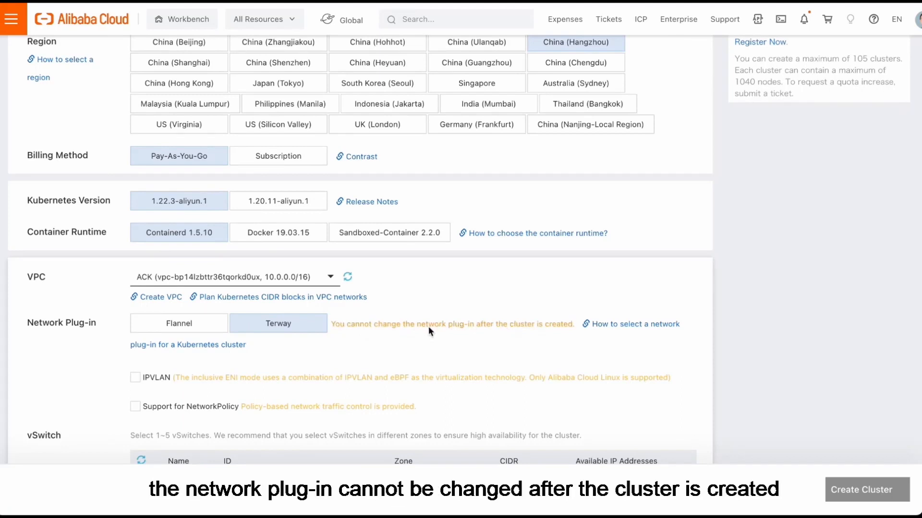
pyautogui.scroll(-2, 61, 347)
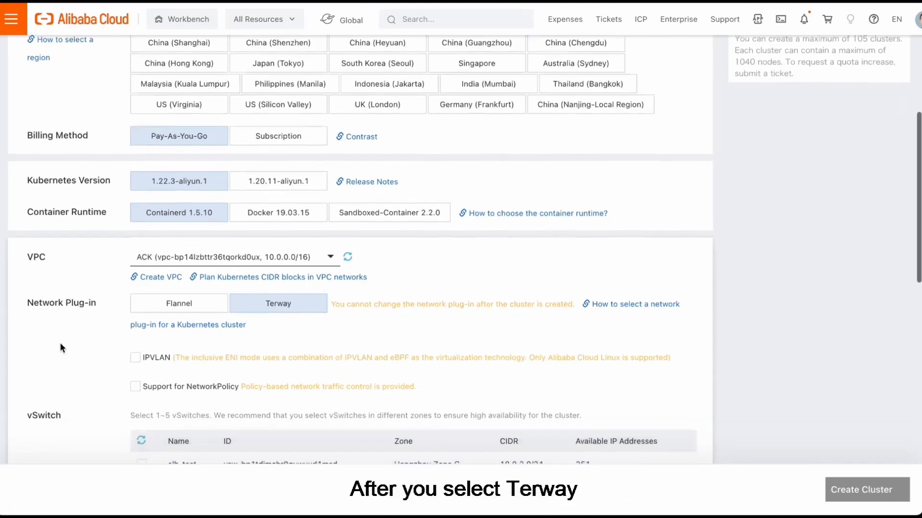
pyautogui.scroll(-3, 60, 343)
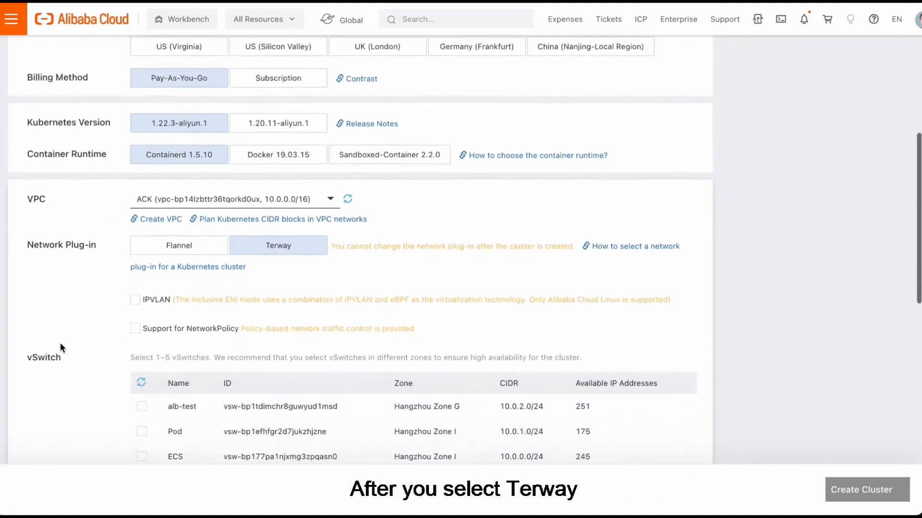
pyautogui.click(137, 305)
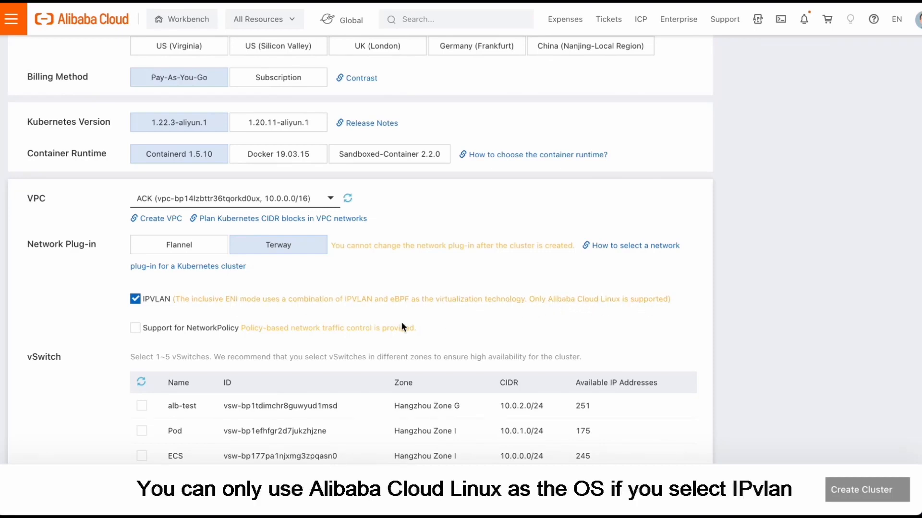
pyautogui.click(136, 330)
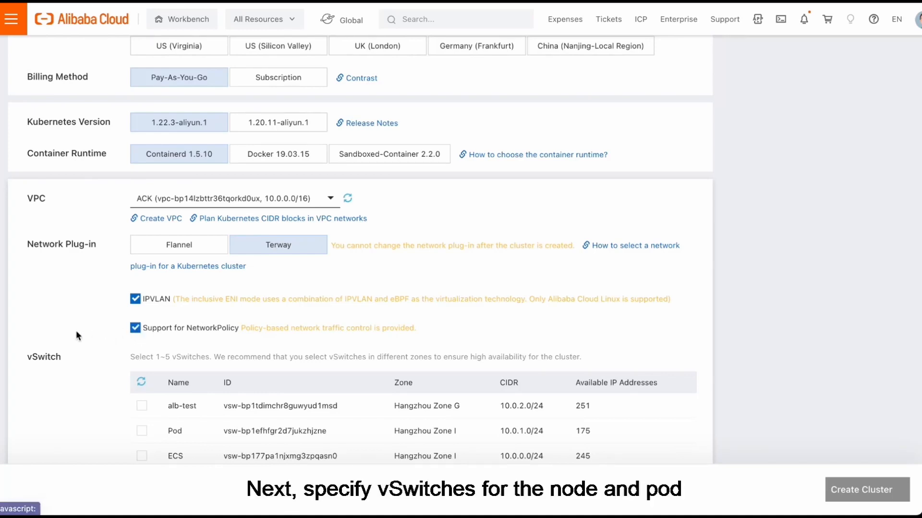
# Select the ECS vSwitch for the cluster nodes and the Pod vSwitch for the pods
pyautogui.scroll(-1, 77, 332)
pyautogui.scroll(-2, 77, 336)
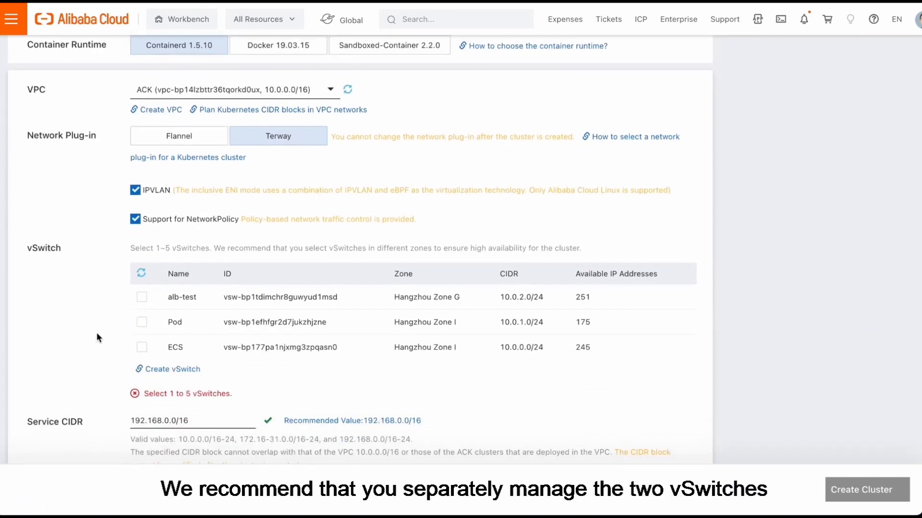
pyautogui.click(142, 348)
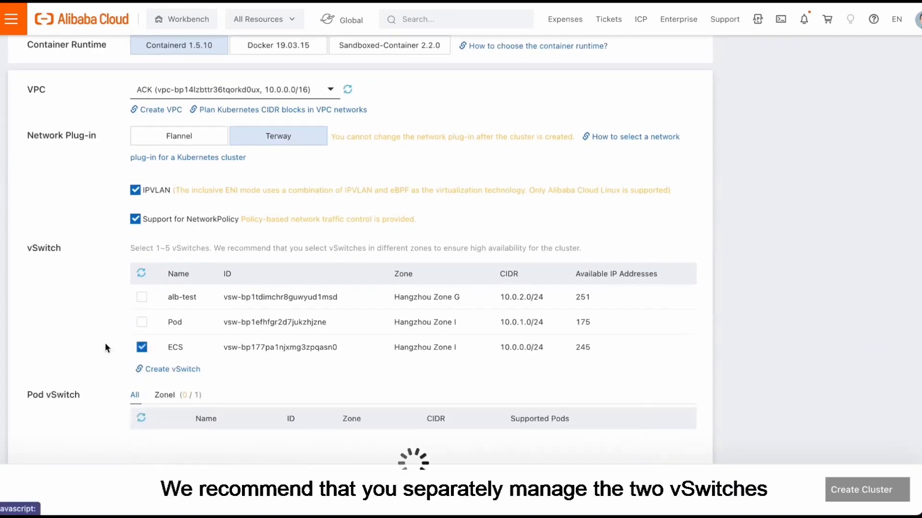
pyautogui.scroll(-1, 84, 347)
pyautogui.scroll(-2, 83, 347)
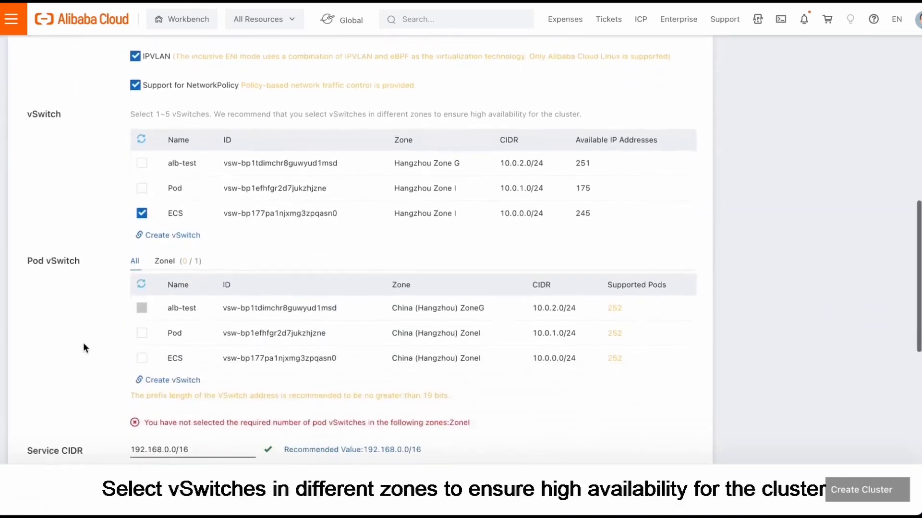
pyautogui.click(143, 337)
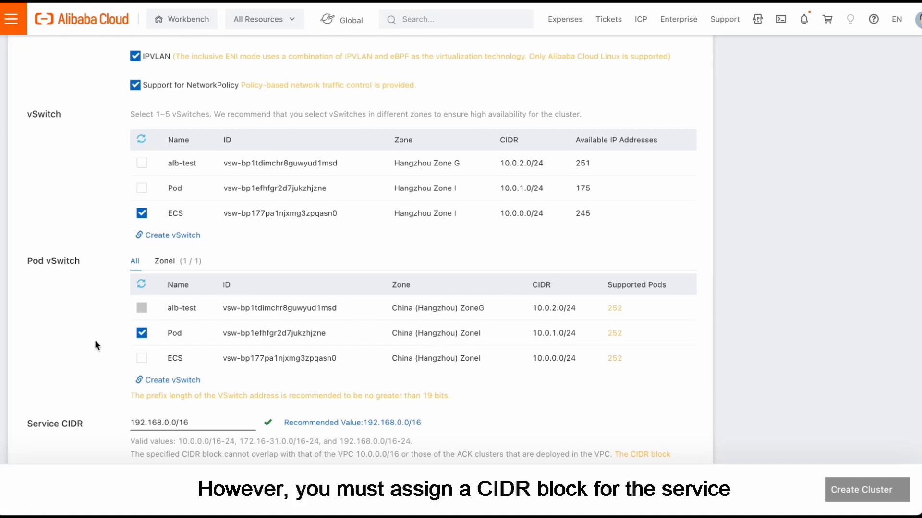
# Enable Expose API Server with EIP in the cluster's API server access settings
pyautogui.scroll(-2, 95, 345)
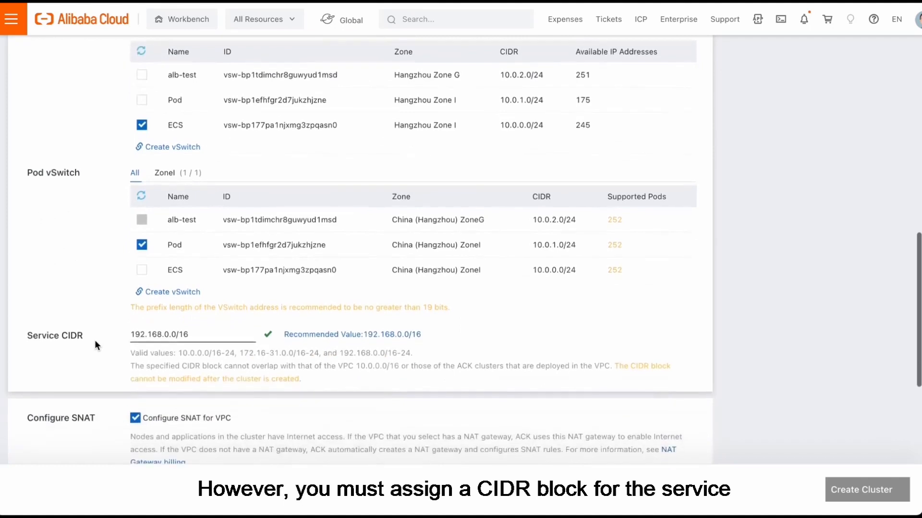
pyautogui.scroll(-1, 95, 342)
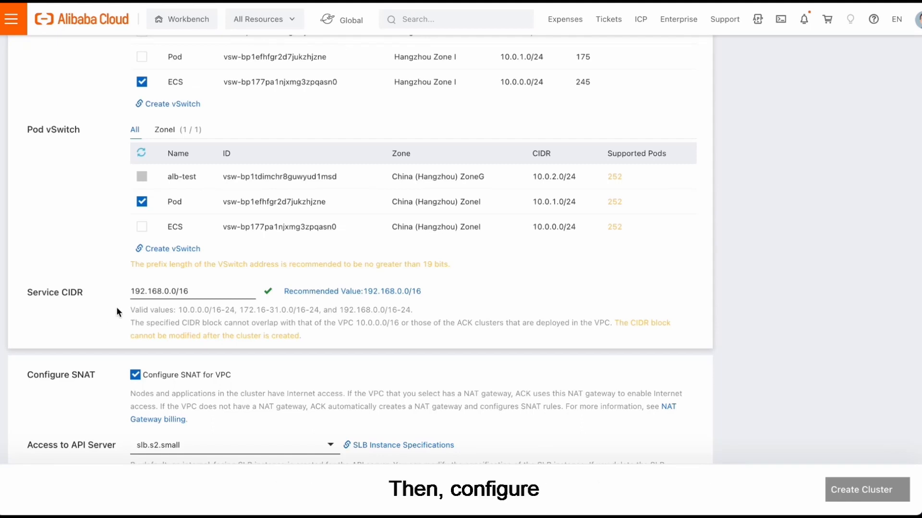
pyautogui.scroll(-2, 111, 307)
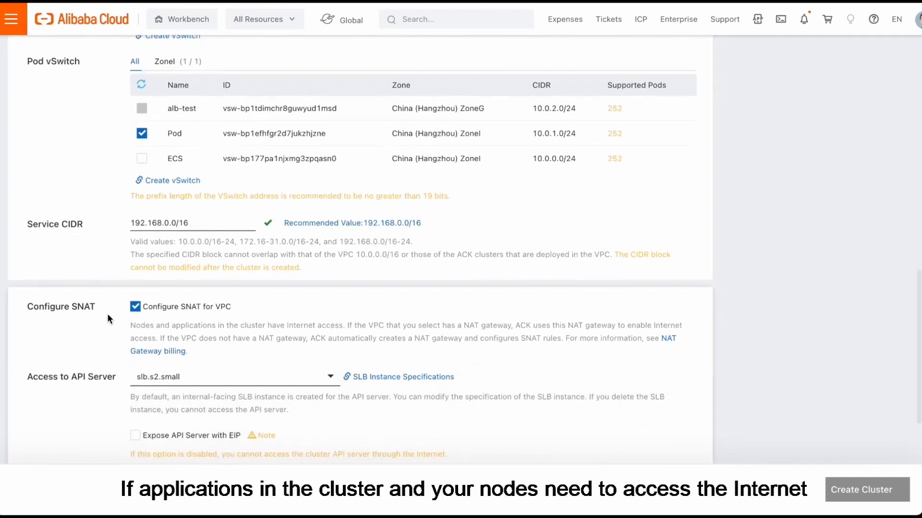
pyautogui.scroll(-1, 107, 318)
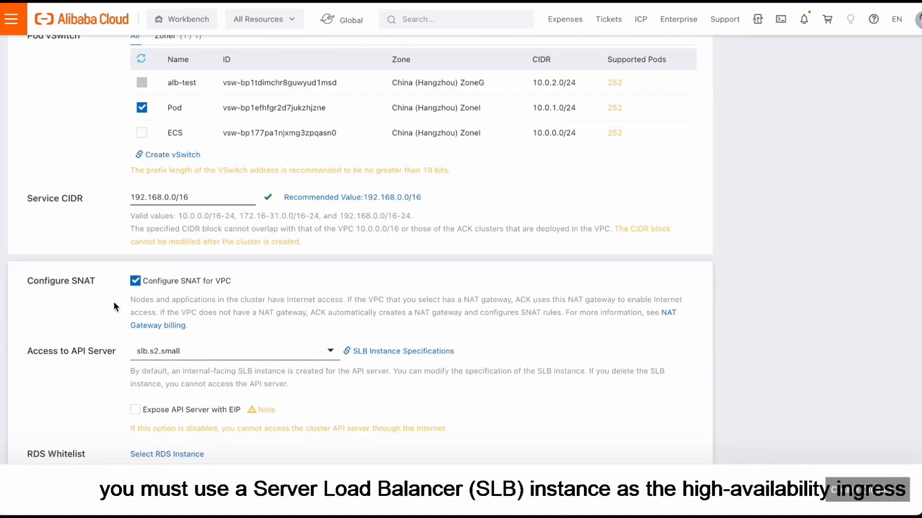
pyautogui.scroll(-1, 113, 302)
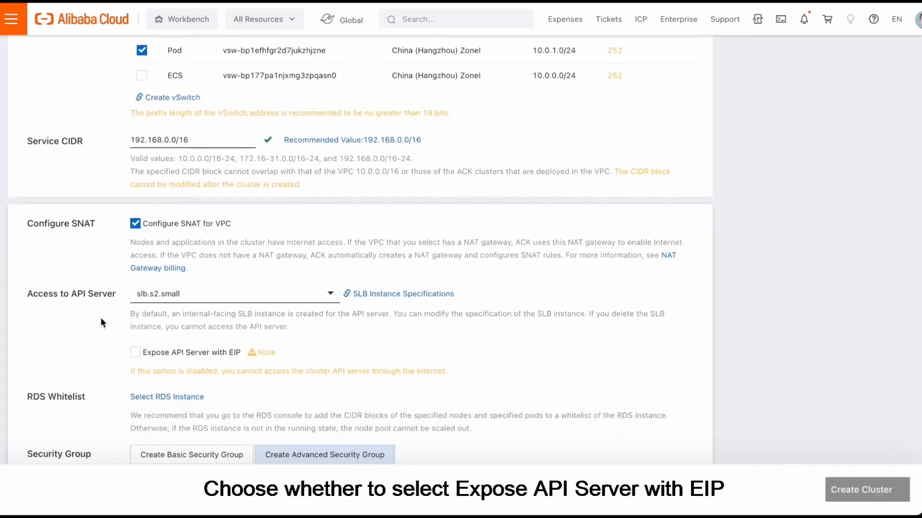
pyautogui.scroll(-1, 102, 322)
pyautogui.scroll(-1, 100, 320)
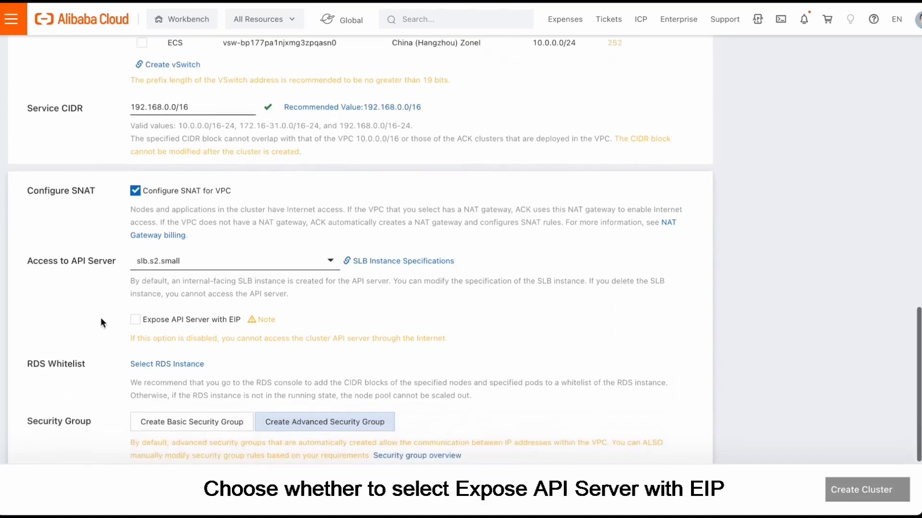
pyautogui.click(136, 320)
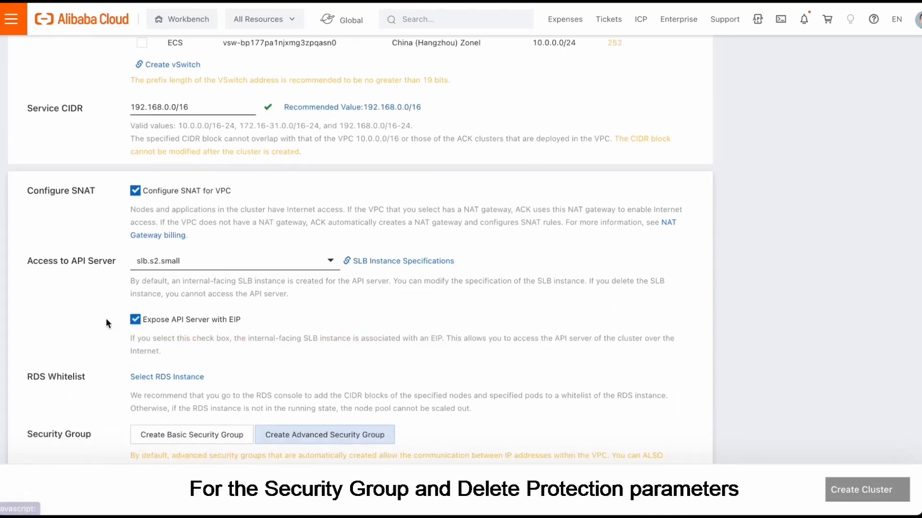
# Go through the remaining cluster settings down to the resource group and continue to the Node Pool Configurations stage
pyautogui.scroll(-2, 105, 321)
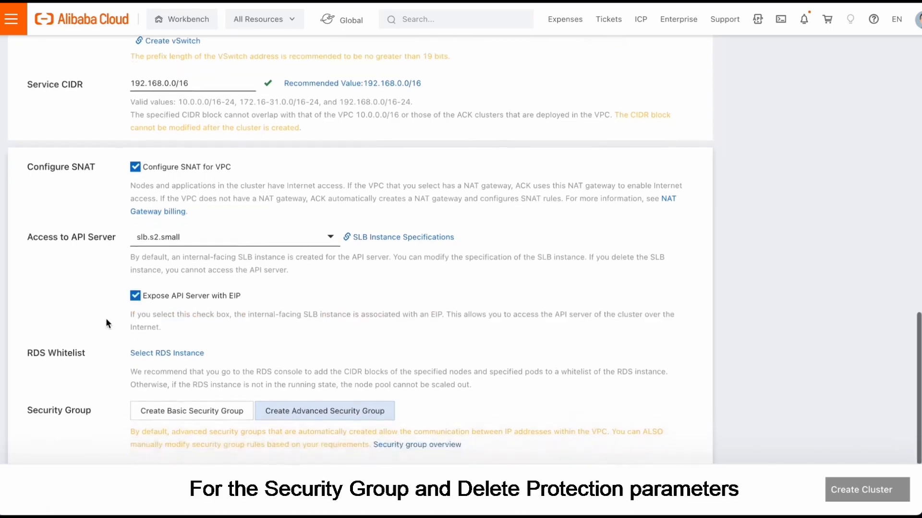
pyautogui.scroll(-1, 105, 320)
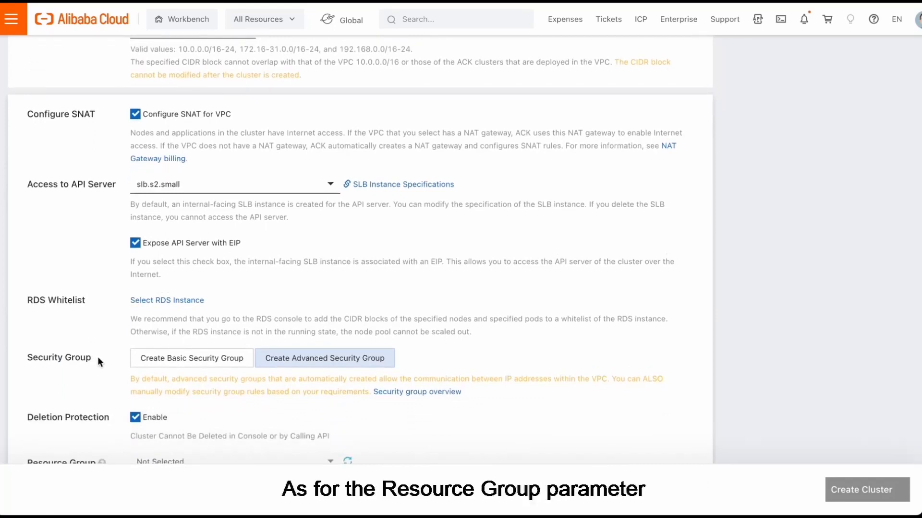
pyautogui.scroll(-3, 98, 358)
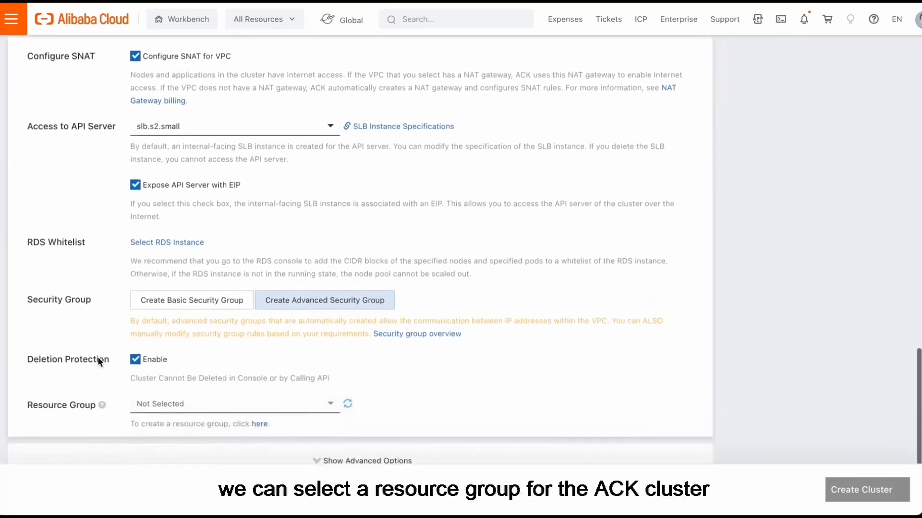
pyautogui.scroll(-1, 97, 356)
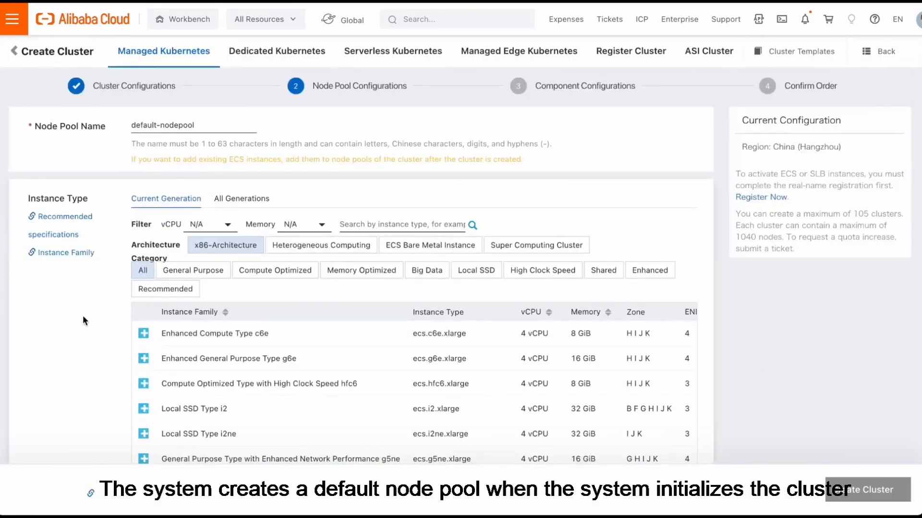
# Replace the default node pool name with "first"
pyautogui.tripleClick(212, 128)
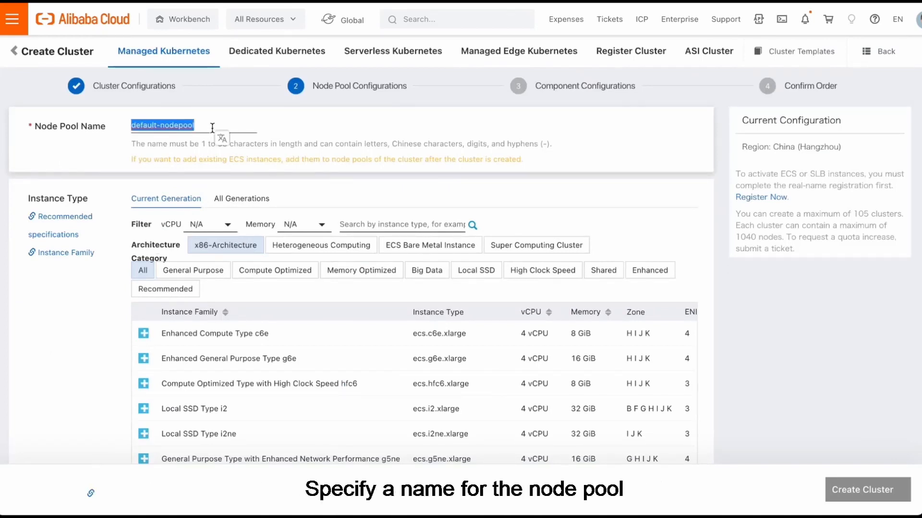
pyautogui.write('fir')
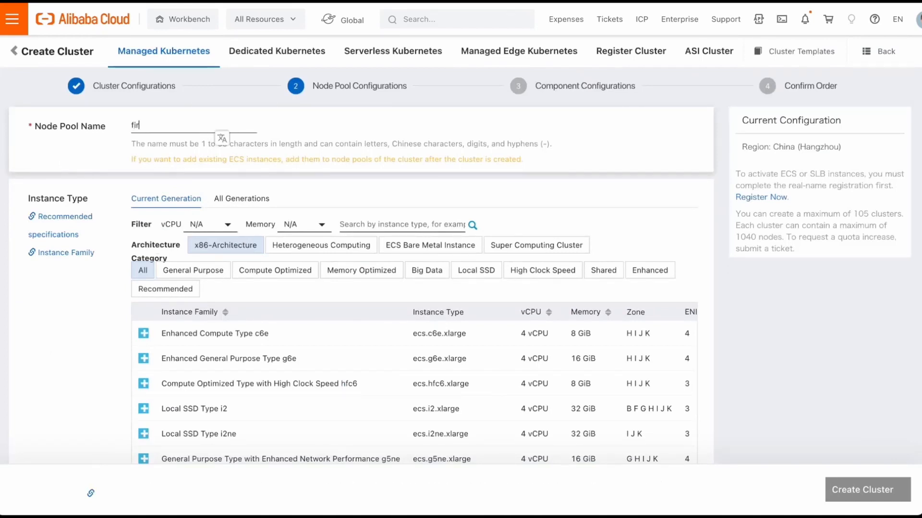
pyautogui.write('st')
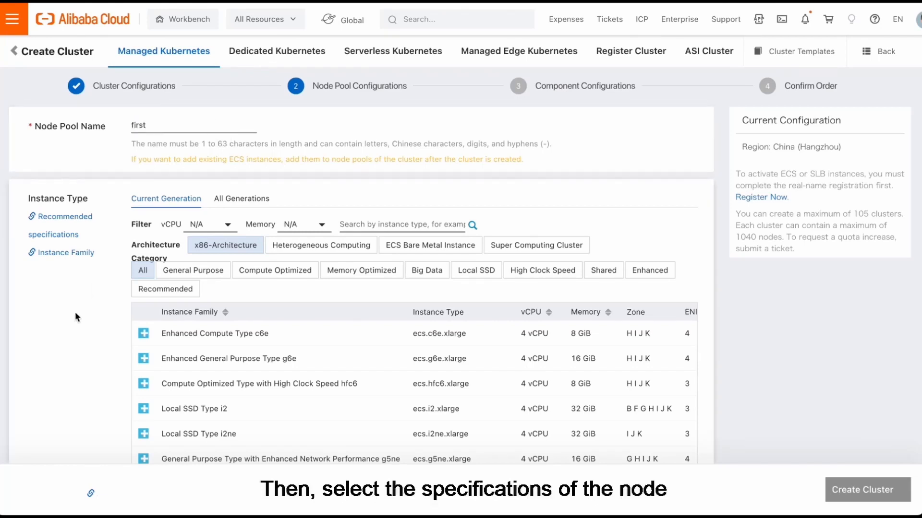
# Add ecs.hfc6.xlarge as the node pool's instance type and check the Terway pod support of the listed types
pyautogui.scroll(-1, 97, 329)
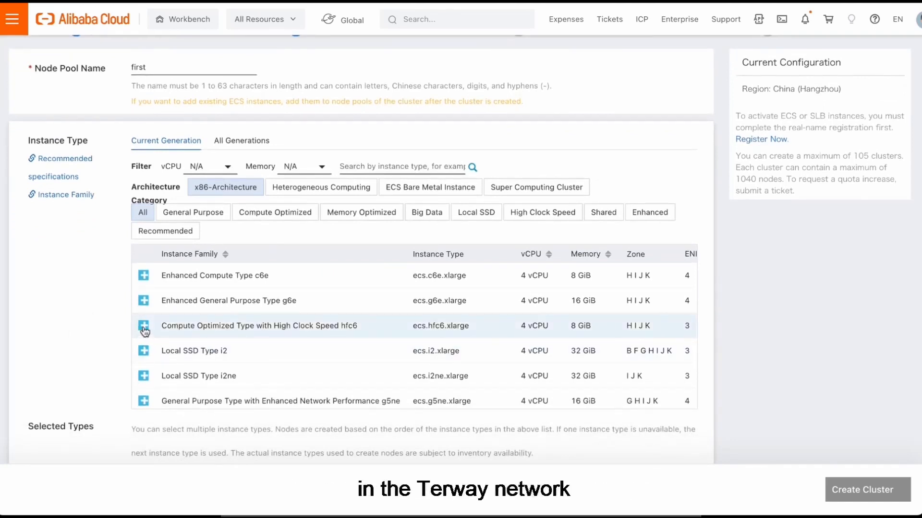
pyautogui.hscroll(3, 564, 330)
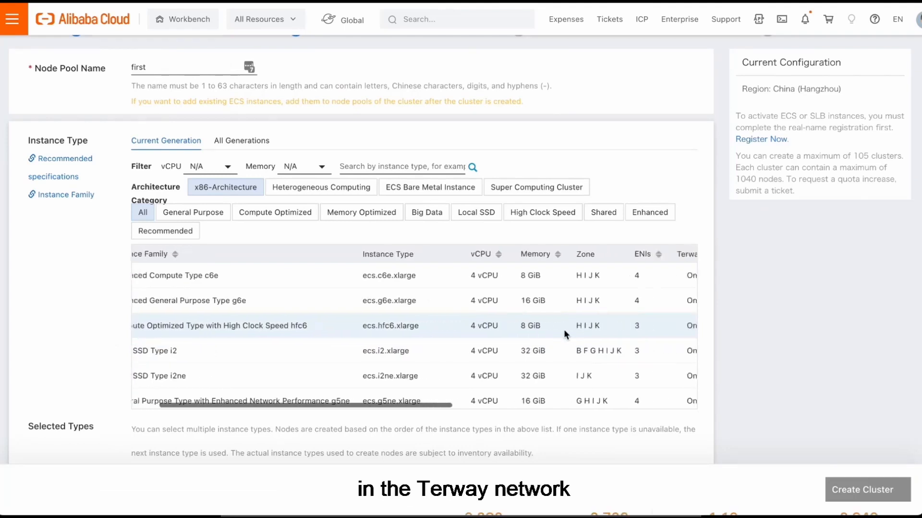
pyautogui.hscroll(2, 563, 329)
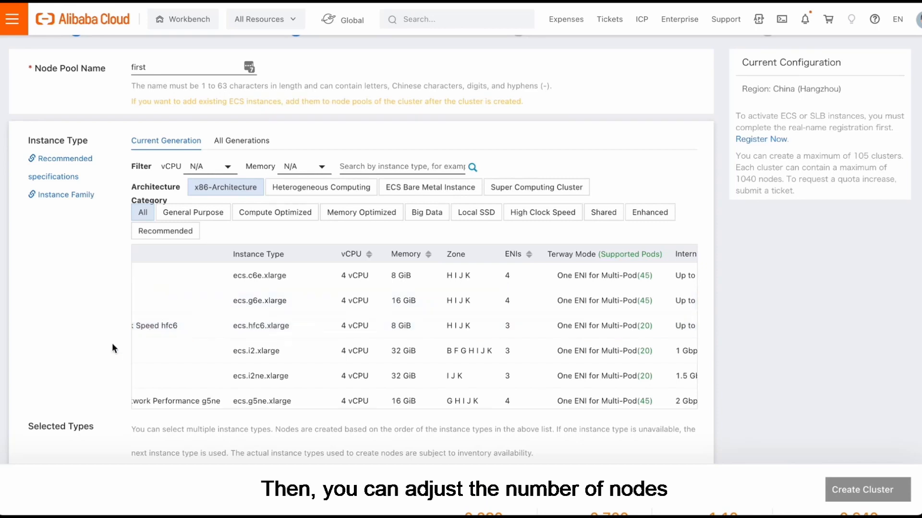
# Add a 120 GiB ESSD data disk to the nodes
pyautogui.scroll(-3, 116, 345)
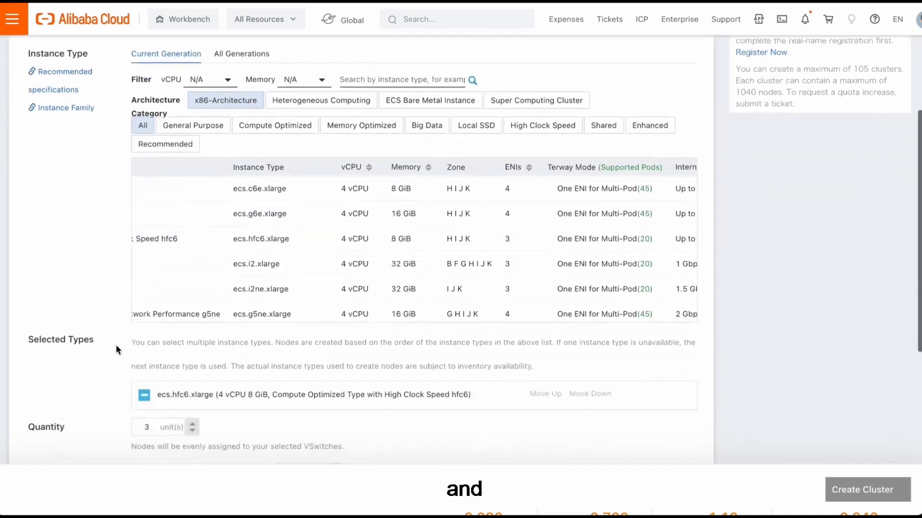
pyautogui.scroll(-4, 128, 364)
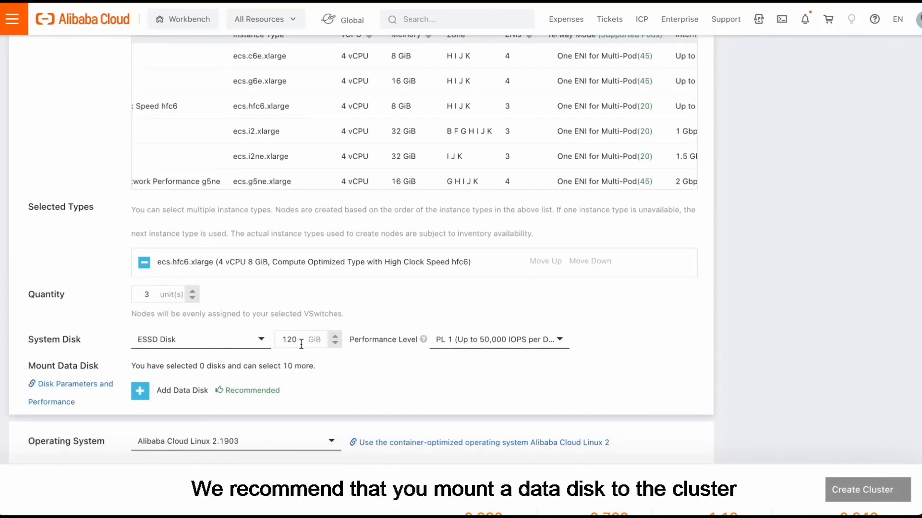
pyautogui.click(140, 392)
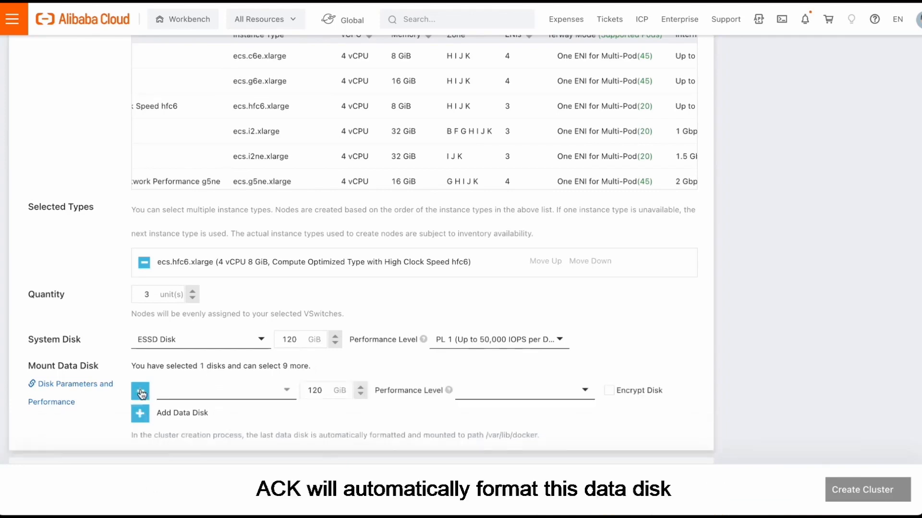
# Continue past the operating system and logon settings to Component Configurations and choose ALB Ingress as the ingress
pyautogui.scroll(-2, 102, 369)
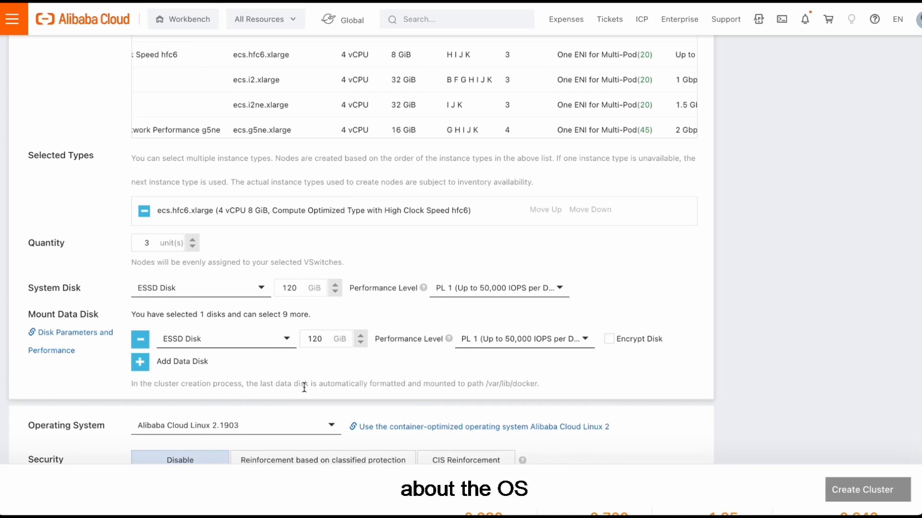
pyautogui.scroll(-3, 305, 386)
pyautogui.scroll(-1, 304, 387)
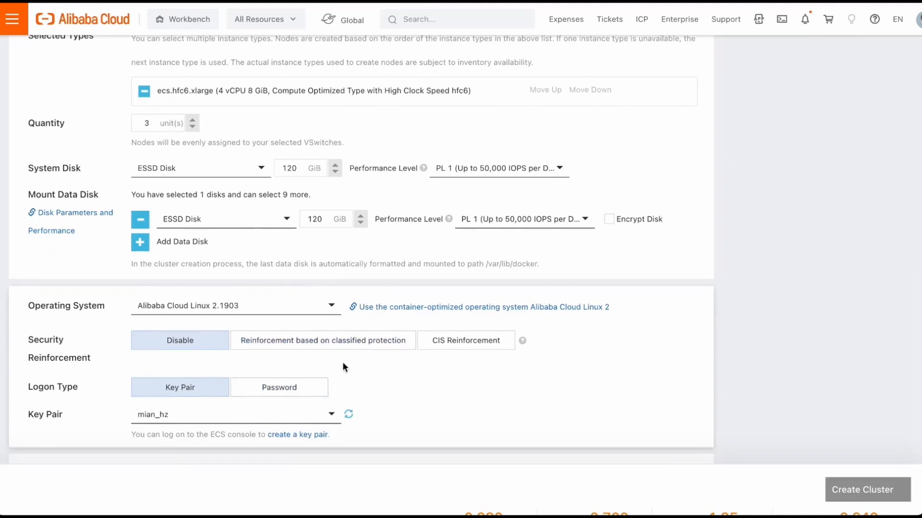
pyautogui.scroll(-1, 342, 367)
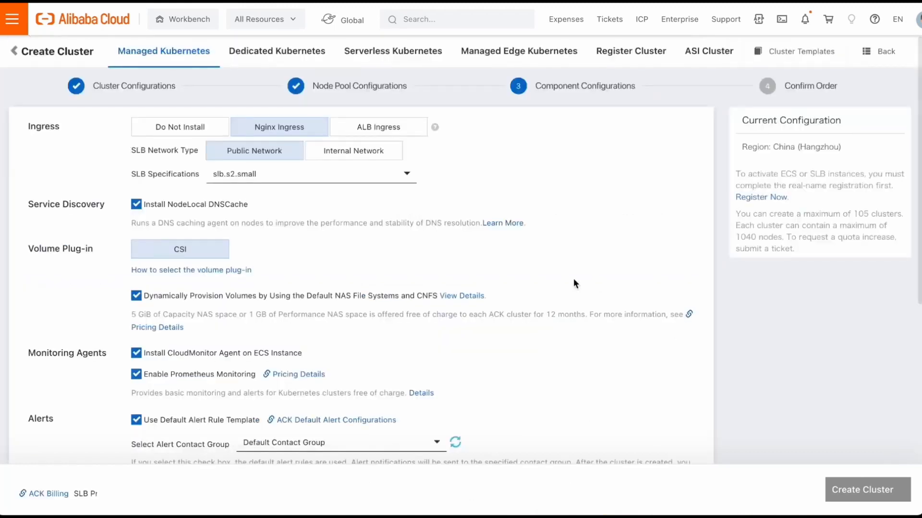
pyautogui.click(384, 128)
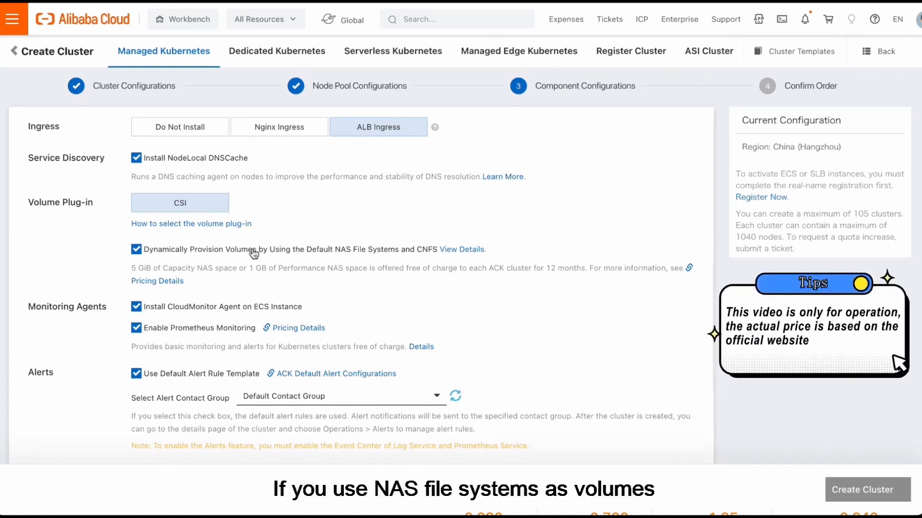
# Review the default volume, monitoring, alert and Log Service components, keep them enabled, and continue to order confirmation
pyautogui.scroll(-1, 253, 252)
pyautogui.scroll(-1, 254, 253)
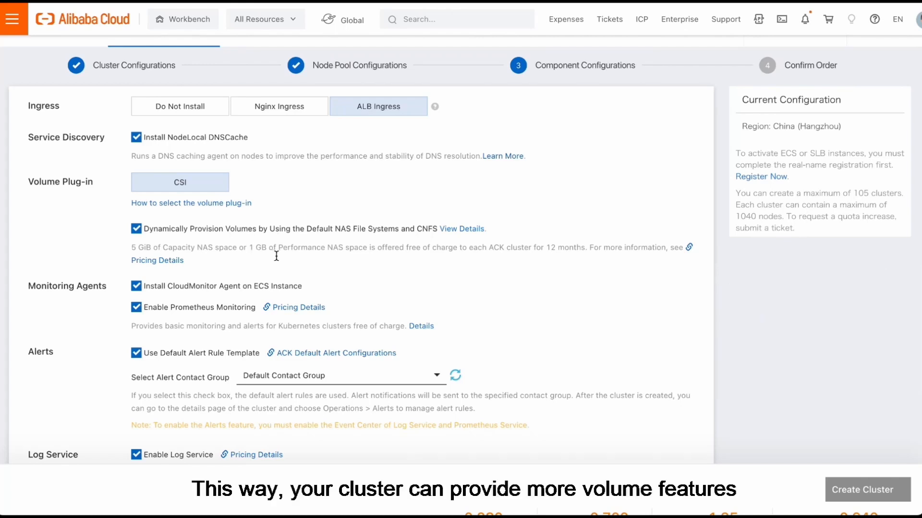
pyautogui.scroll(-1, 304, 249)
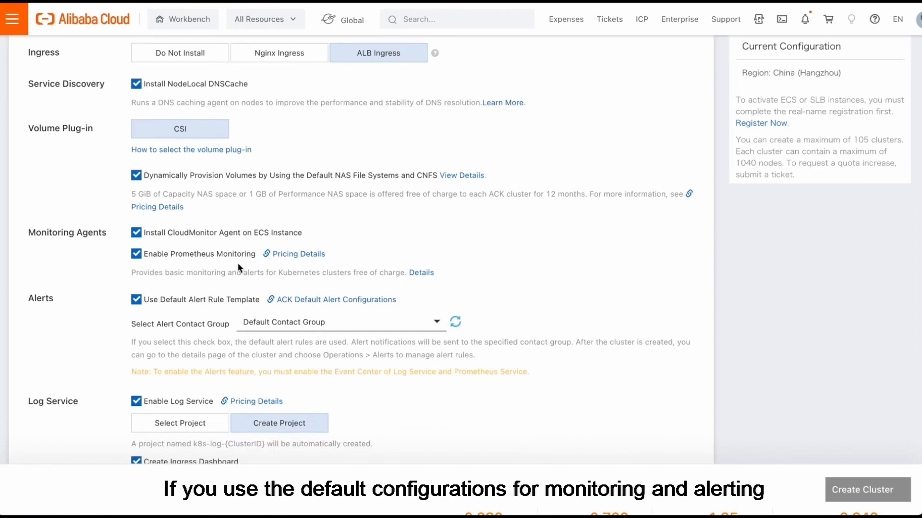
pyautogui.scroll(-1, 238, 265)
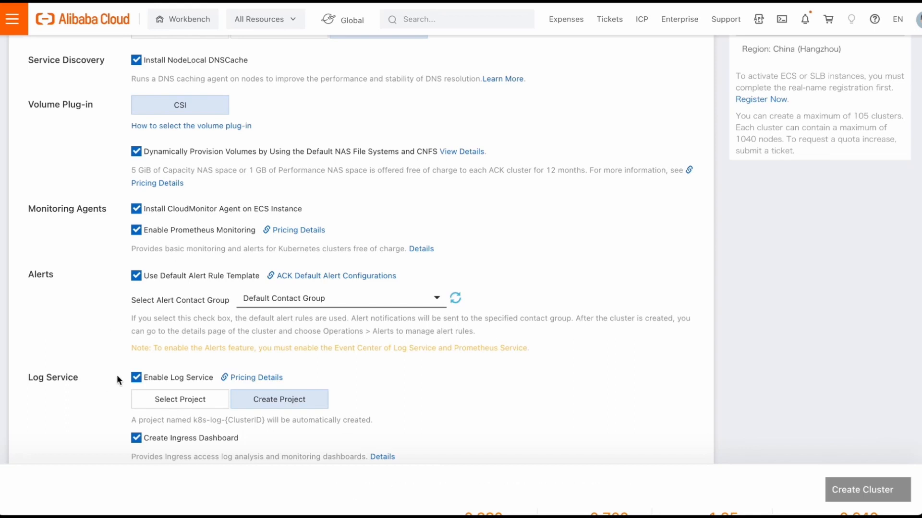
pyautogui.scroll(-1, 117, 375)
pyautogui.scroll(-2, 116, 375)
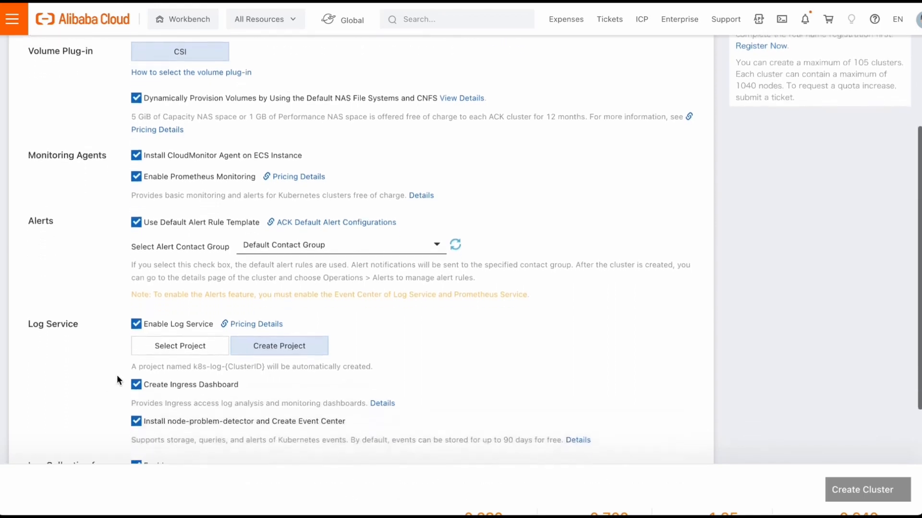
pyautogui.scroll(-1, 117, 375)
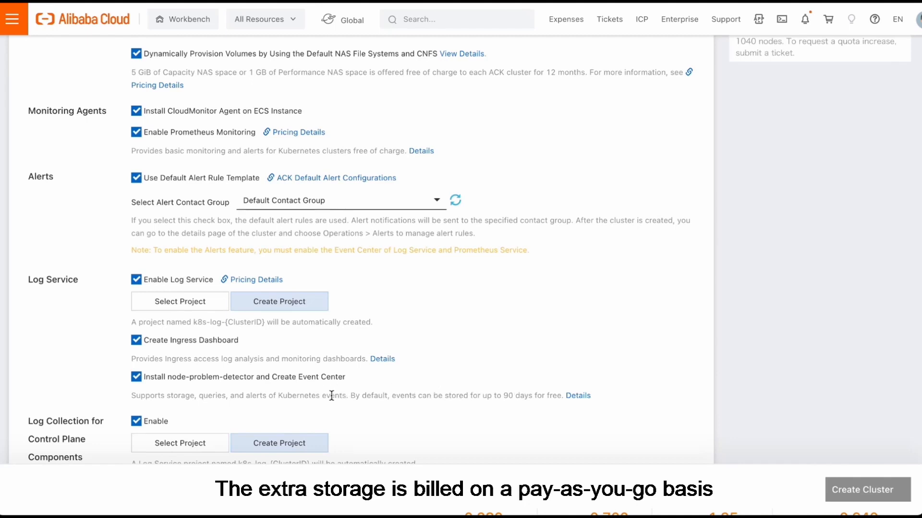
pyautogui.scroll(-3, 340, 391)
pyautogui.scroll(-2, 339, 396)
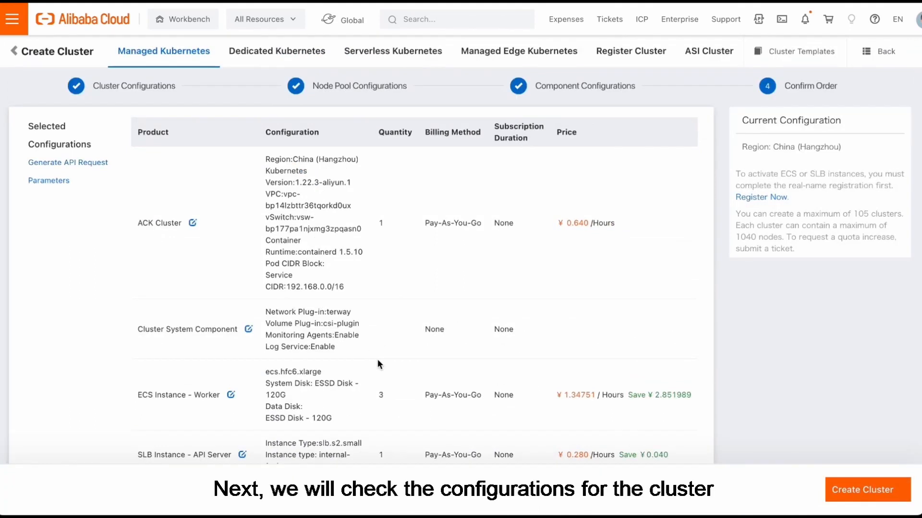
# Check the selected configurations and dependency checks, accept the service agreement and create the managed cluster
pyautogui.scroll(-1, 377, 360)
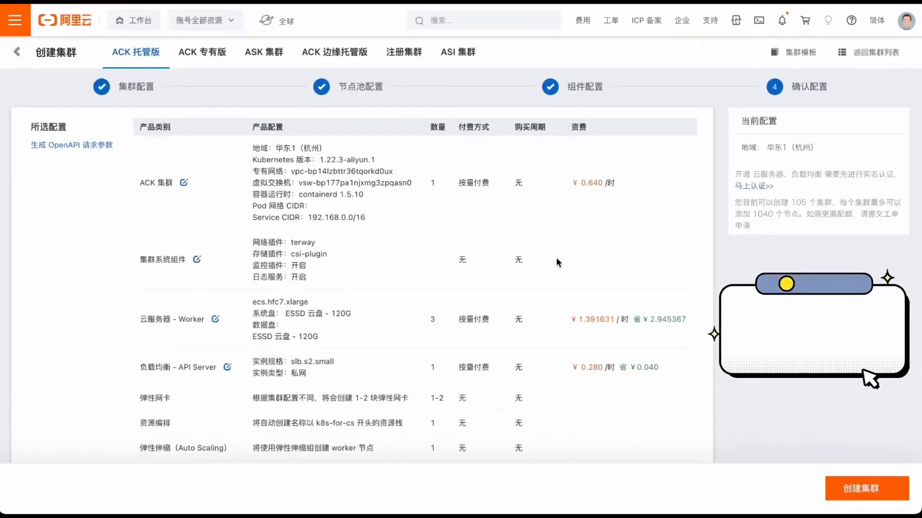
pyautogui.scroll(-10, 553, 296)
pyautogui.scroll(3, 243, 303)
pyautogui.scroll(-4, 138, 422)
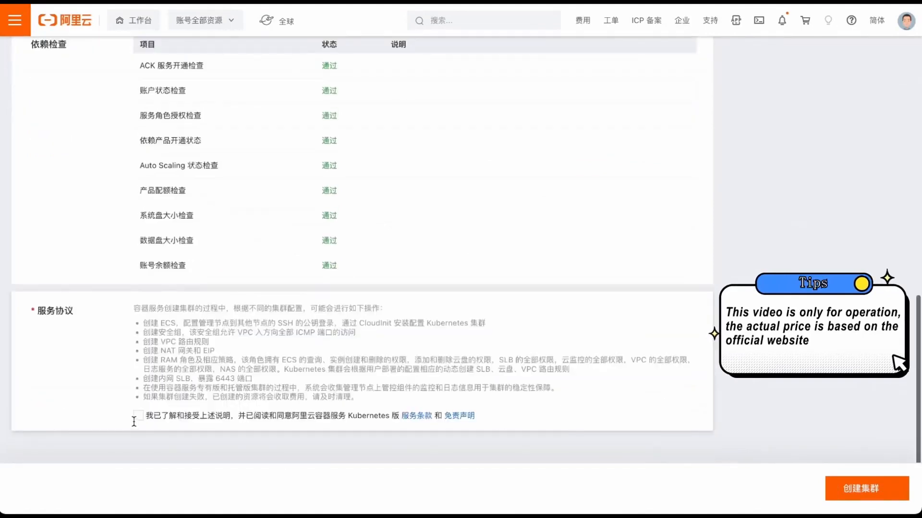
pyautogui.click(138, 416)
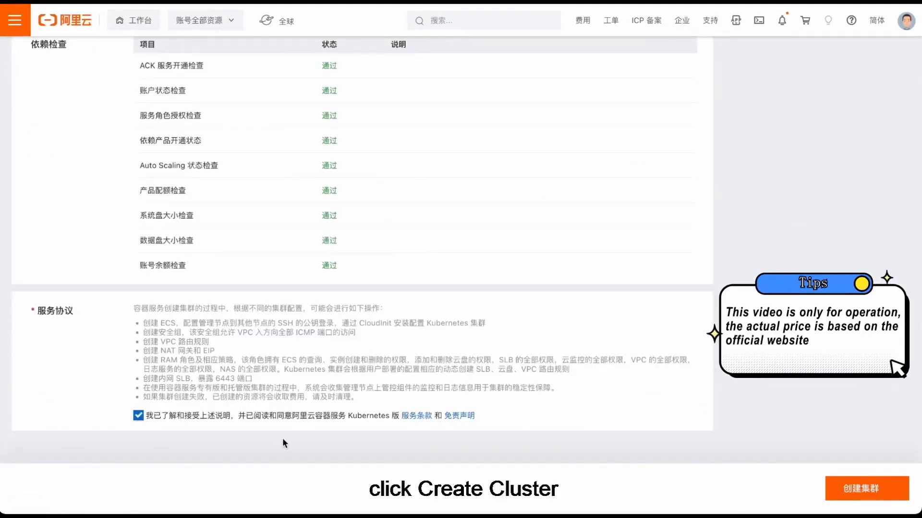
pyautogui.click(845, 491)
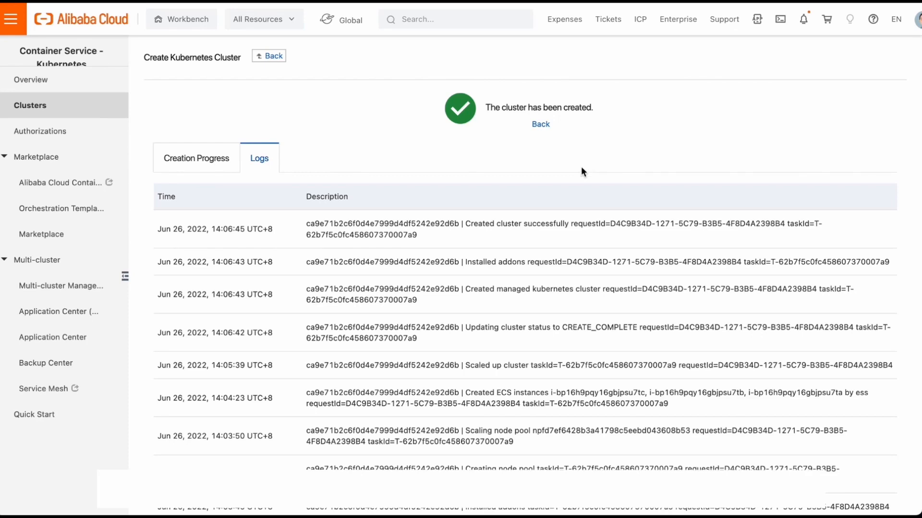
# Return to the cluster list and open the connection information of the "sample" cluster
pyautogui.click(541, 124)
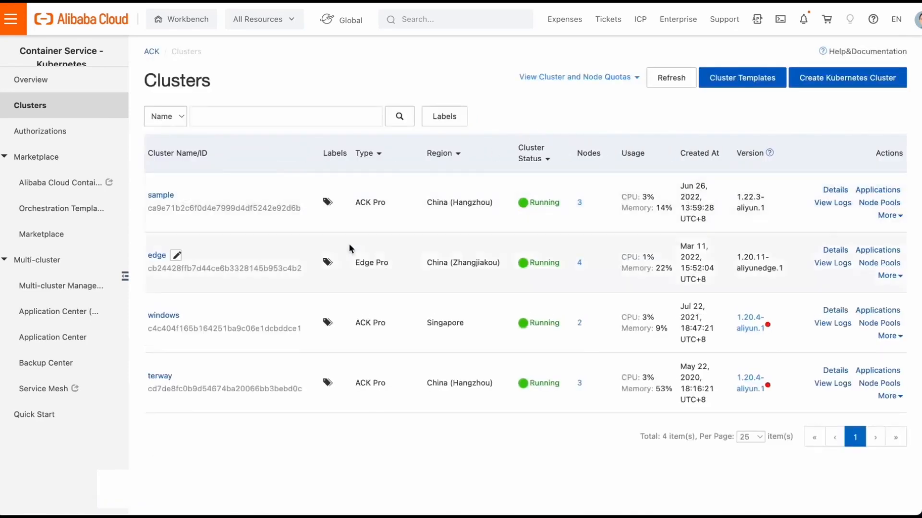
pyautogui.click(160, 197)
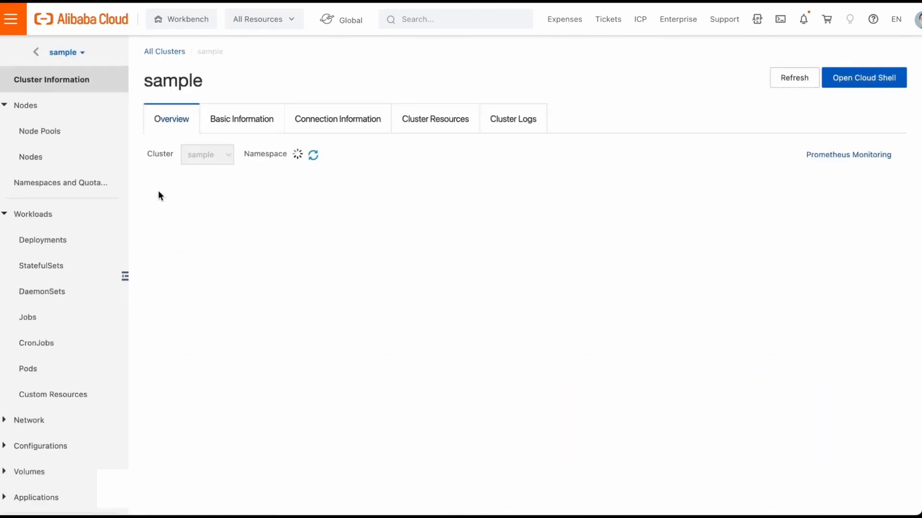
pyautogui.click(308, 123)
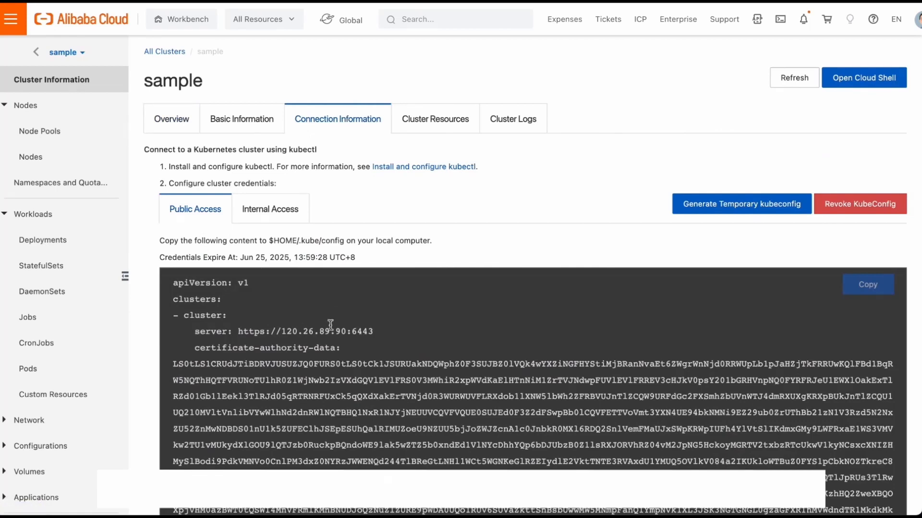
# Open an enlarged Cloud Shell for the cluster without creating NAS storage and list the nodes with "kubectl get no"
pyautogui.click(859, 91)
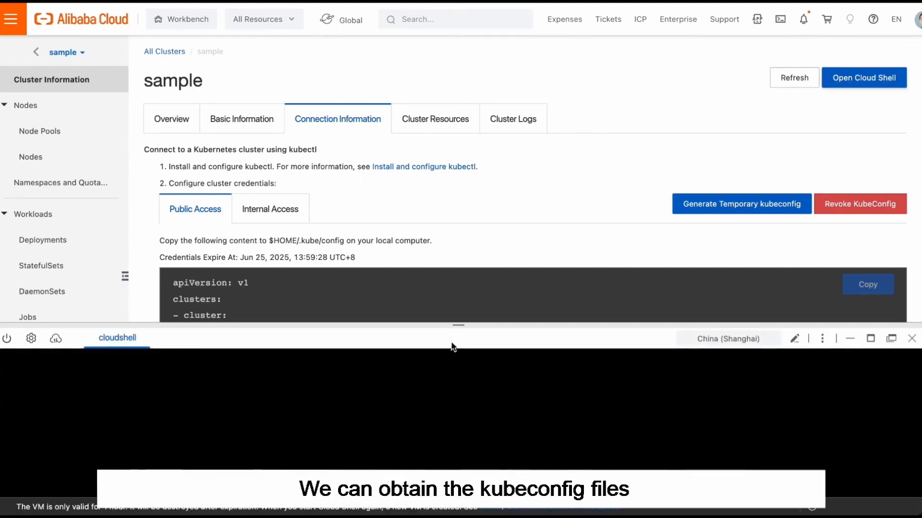
pyautogui.moveTo(457, 325); pyautogui.dragTo(458, 246)
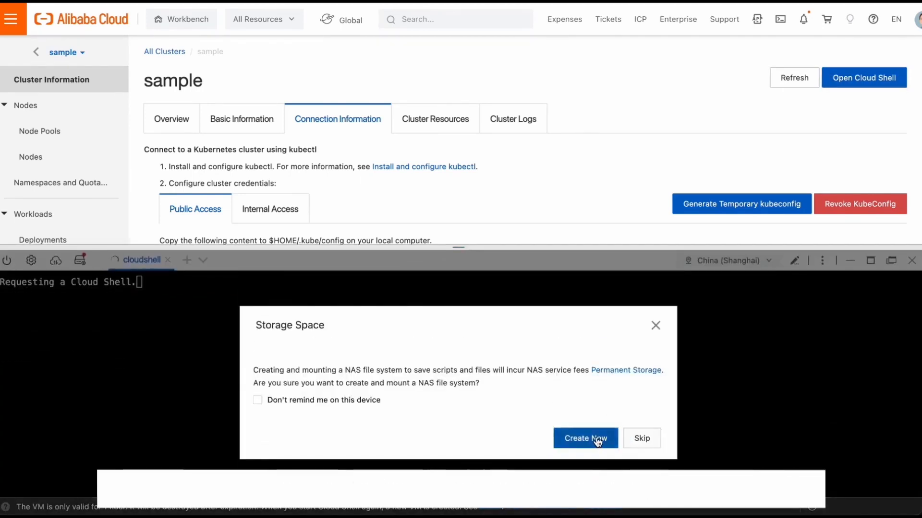
pyautogui.click(642, 439)
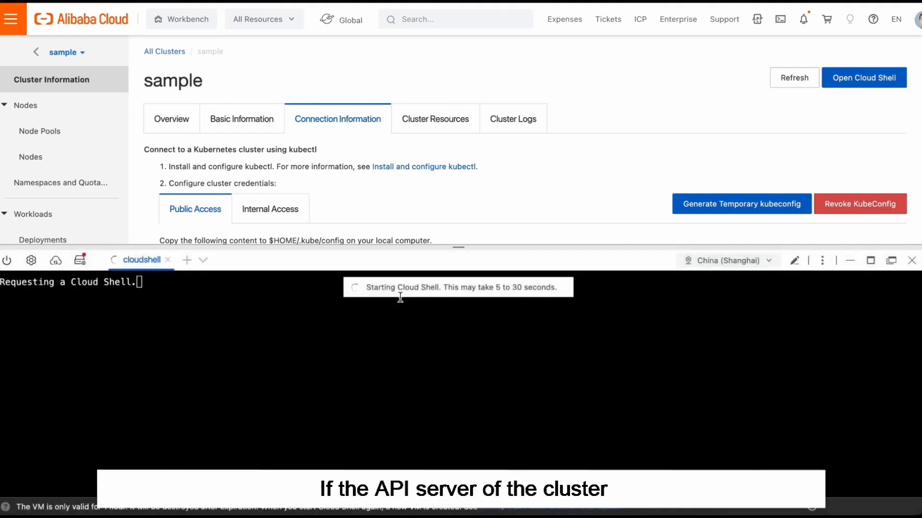
pyautogui.moveTo(454, 248); pyautogui.dragTo(465, 154)
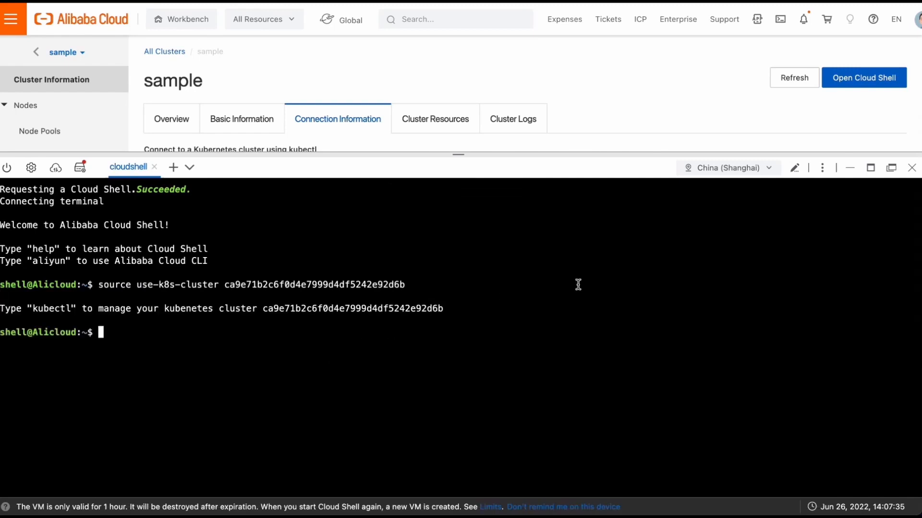
pyautogui.write('kubectl get no')
pyautogui.press('Return')
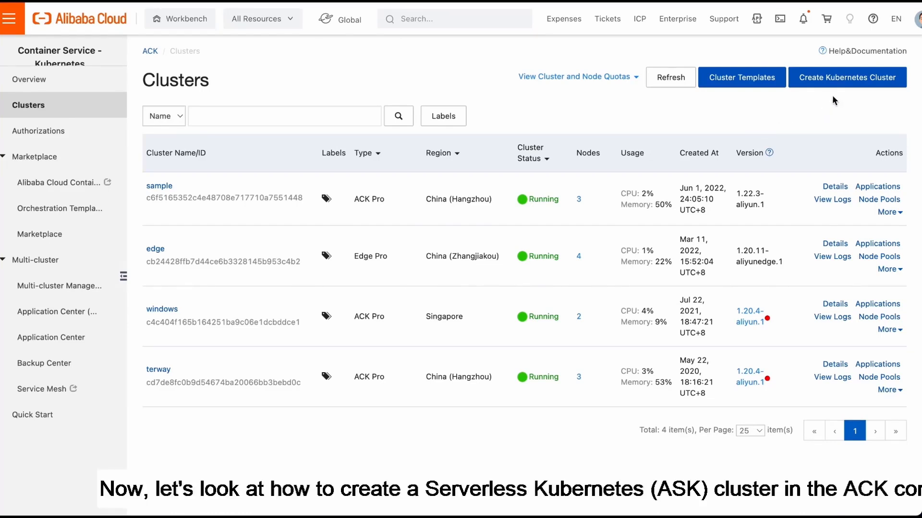
# Start creating a Serverless Kubernetes cluster named "ASK" in the China (Hangzhou) region
pyautogui.click(837, 83)
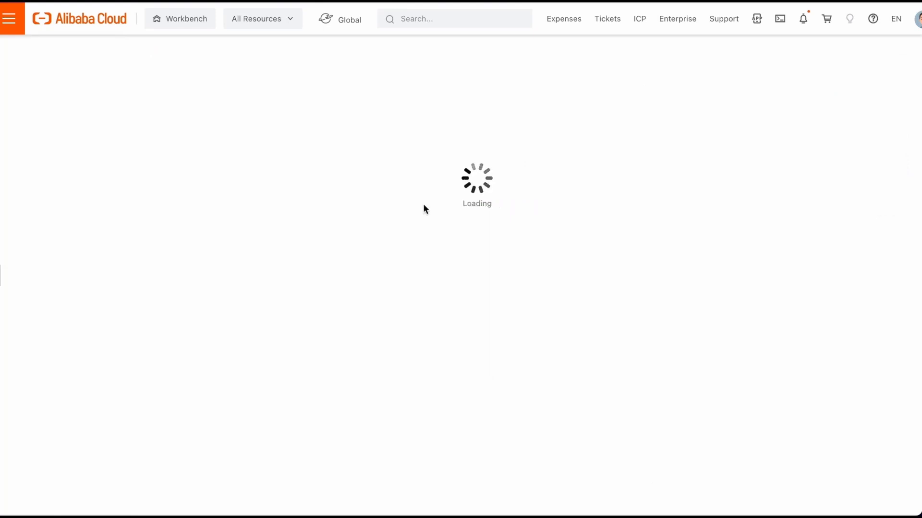
pyautogui.click(355, 51)
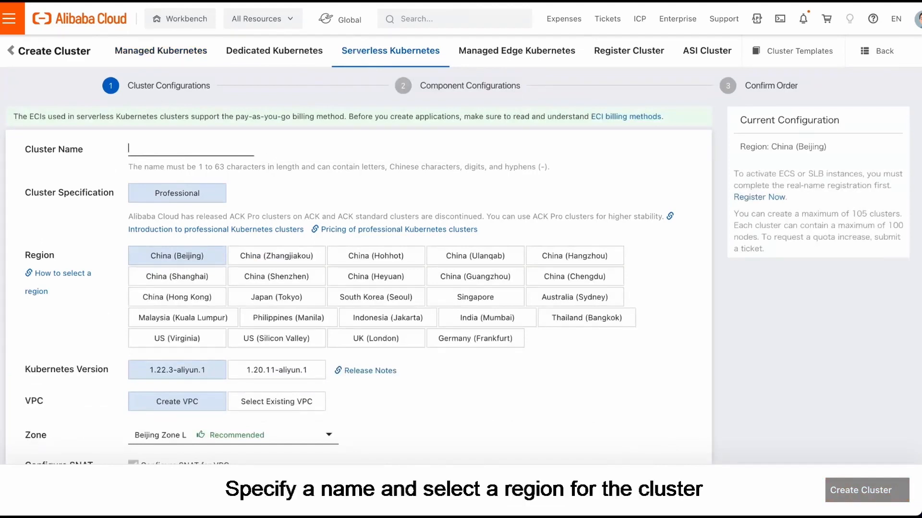
pyautogui.write('ASK')
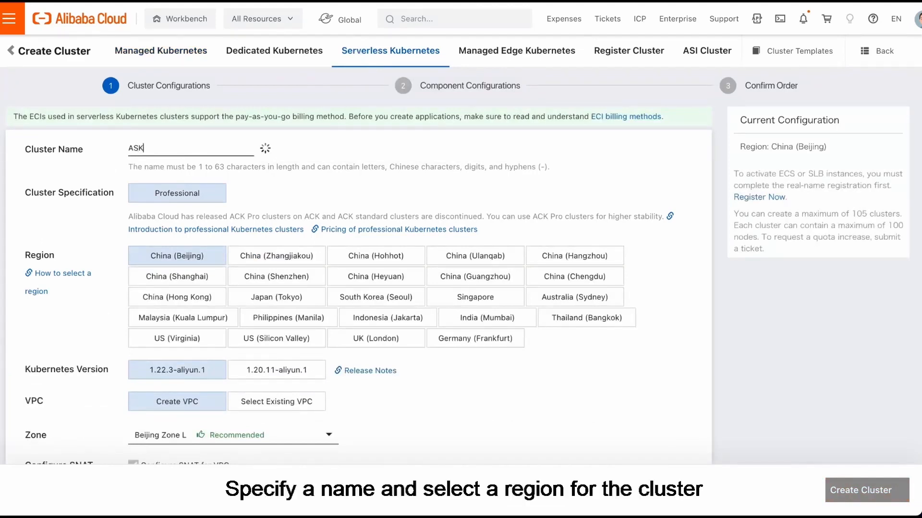
pyautogui.click(565, 260)
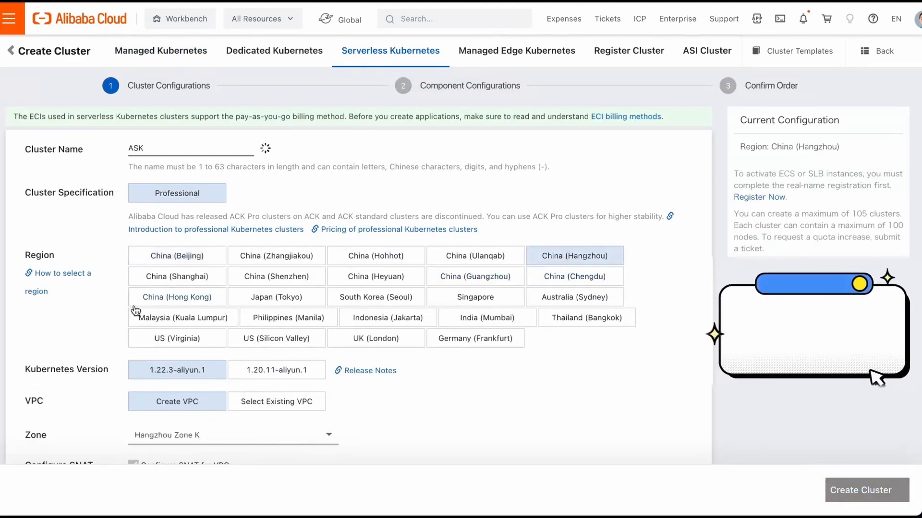
# Use the existing ACK VPC for the serverless cluster and select the "Pod" vSwitch in Hangzhou Zone I
pyautogui.scroll(-1, 79, 337)
pyautogui.scroll(-1, 79, 331)
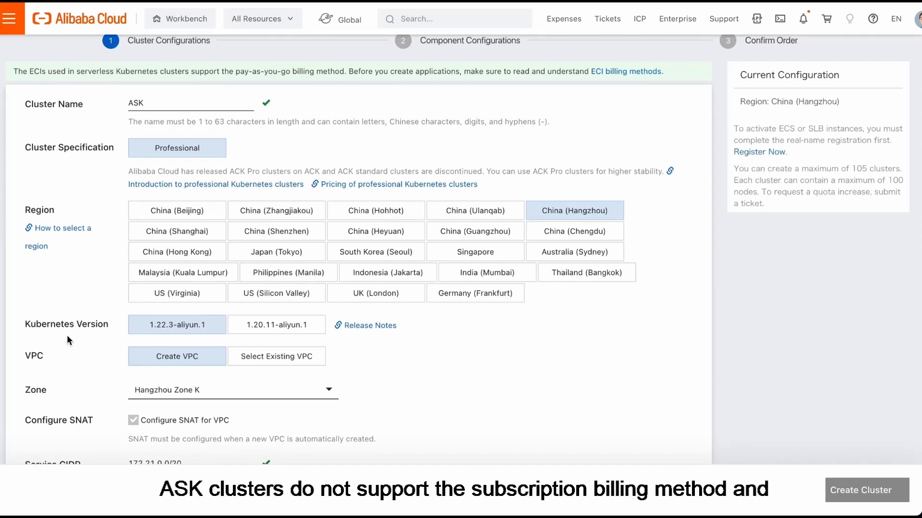
pyautogui.scroll(-1, 67, 336)
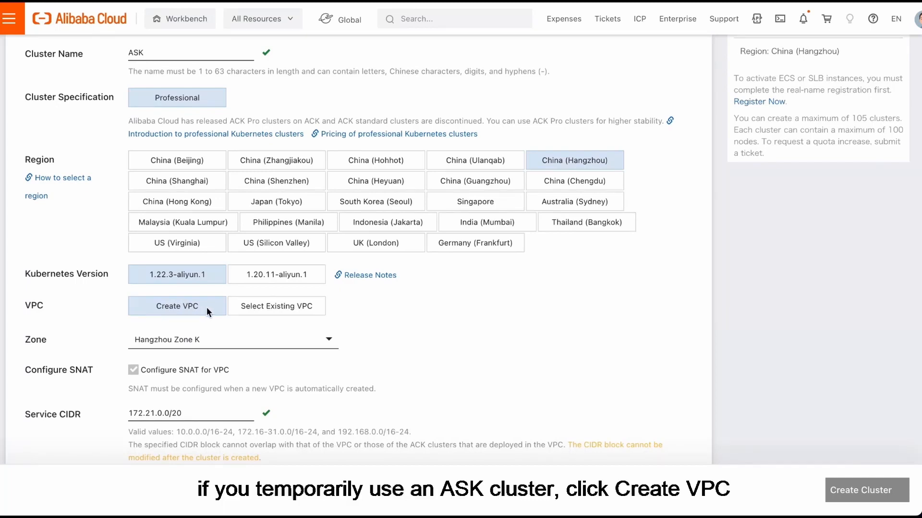
pyautogui.click(244, 307)
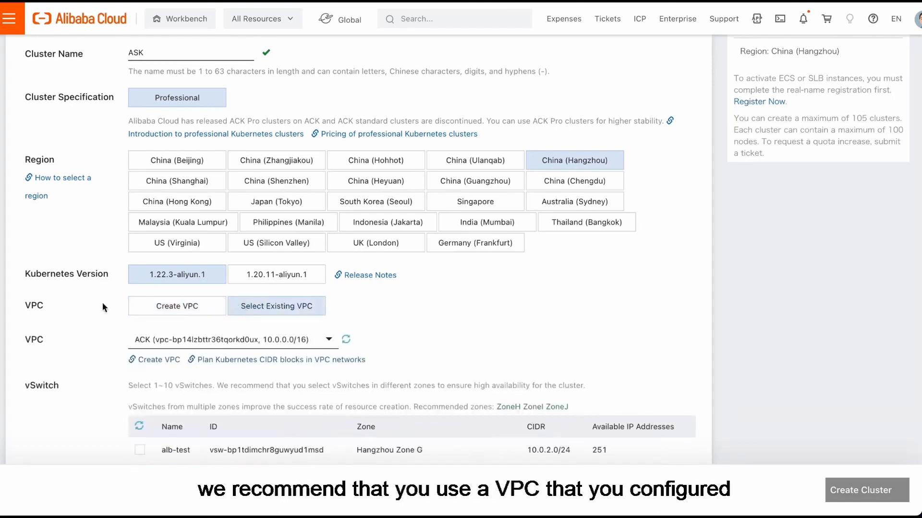
pyautogui.scroll(-2, 86, 332)
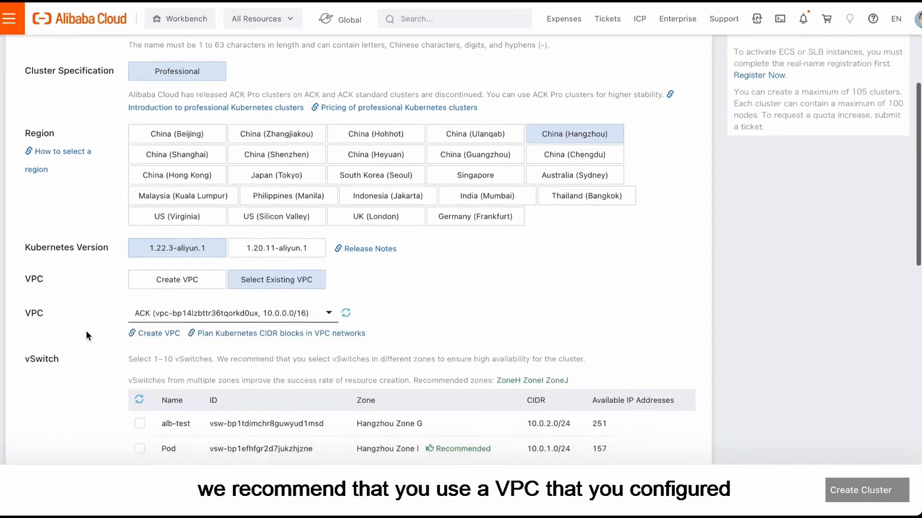
pyautogui.scroll(-3, 86, 332)
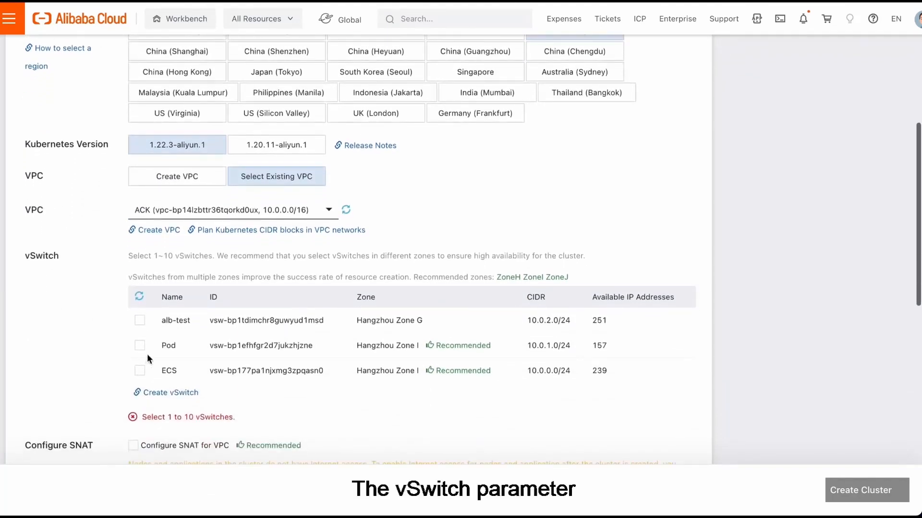
pyautogui.click(140, 346)
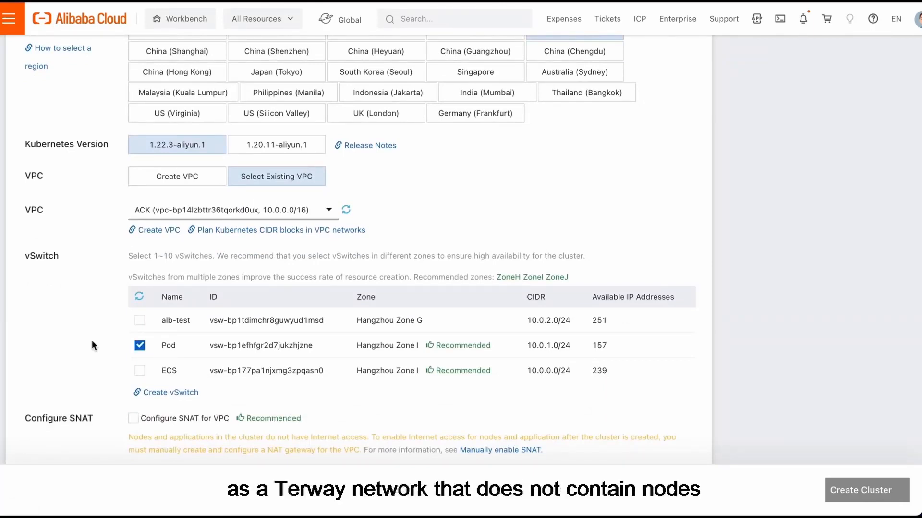
# Continue past the remaining cluster settings to Component Configurations, choosing PrivateZone for service discovery and enabling Knative
pyautogui.scroll(-2, 94, 339)
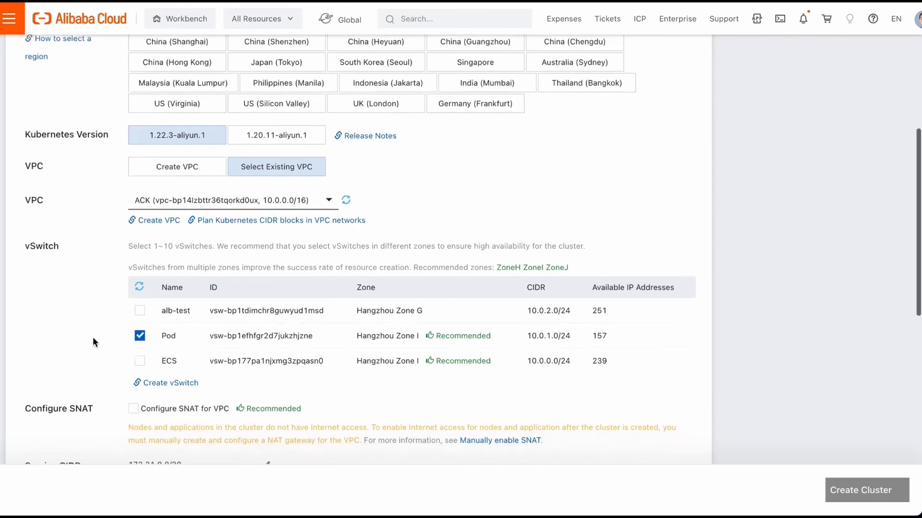
pyautogui.scroll(-6, 94, 339)
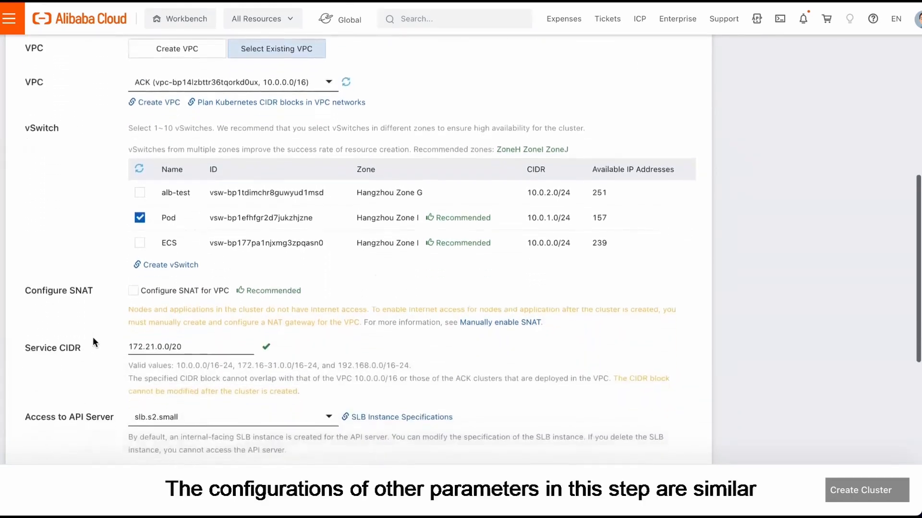
pyautogui.scroll(-2, 93, 337)
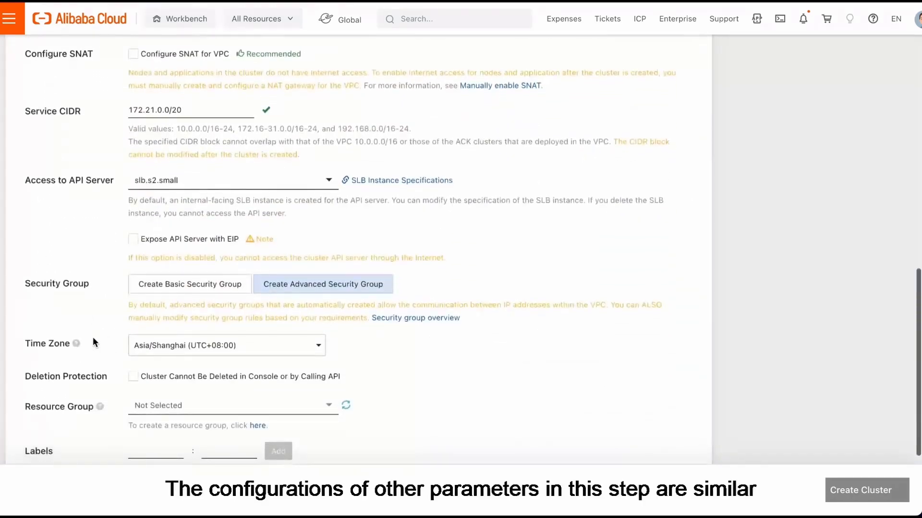
pyautogui.scroll(-1, 93, 337)
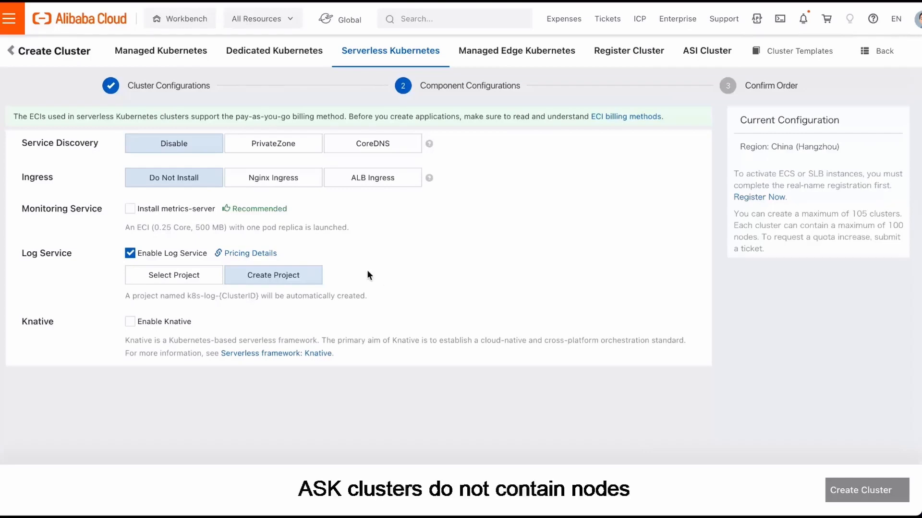
pyautogui.click(292, 145)
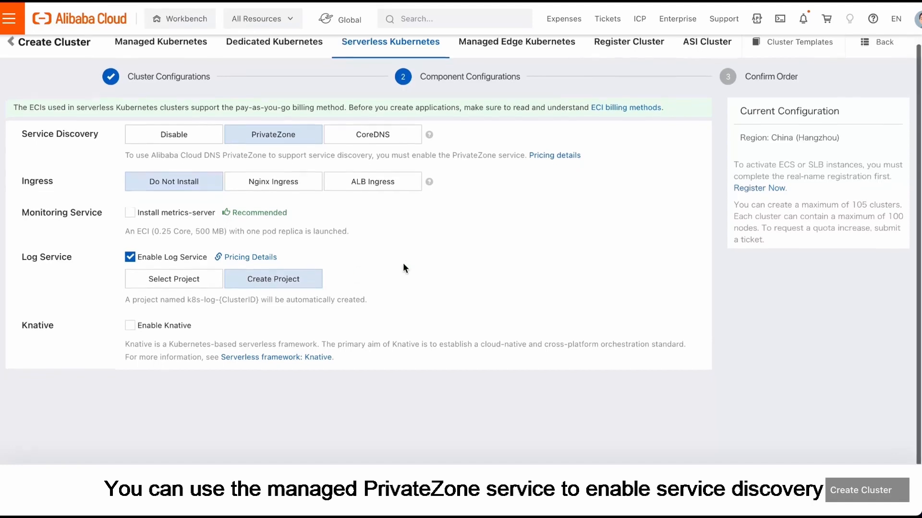
pyautogui.scroll(-1, 402, 266)
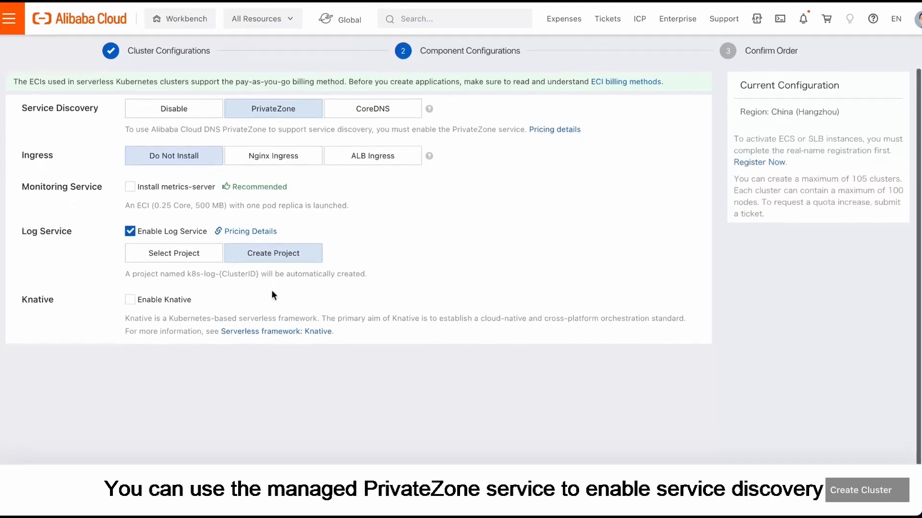
pyautogui.click(130, 300)
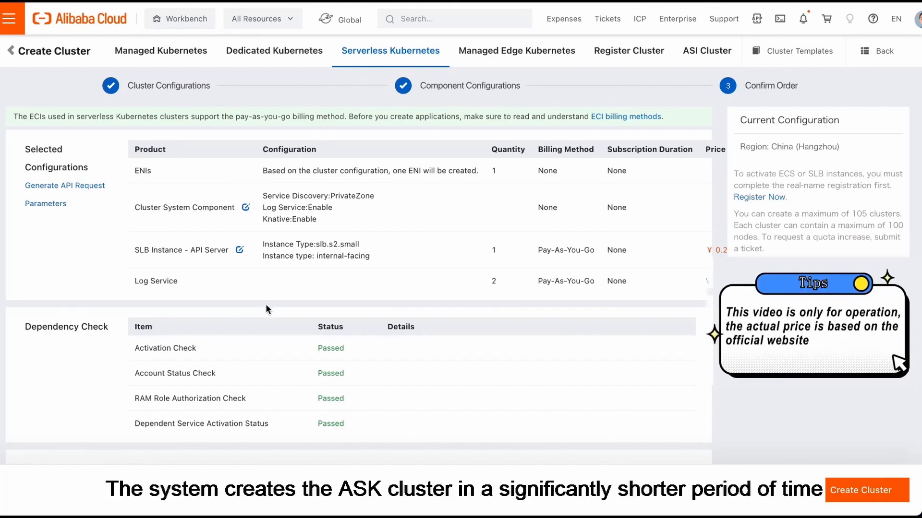
# Accept the Terms of Service for Serverless Kubernetes and create the ASK cluster
pyautogui.scroll(-3, 271, 302)
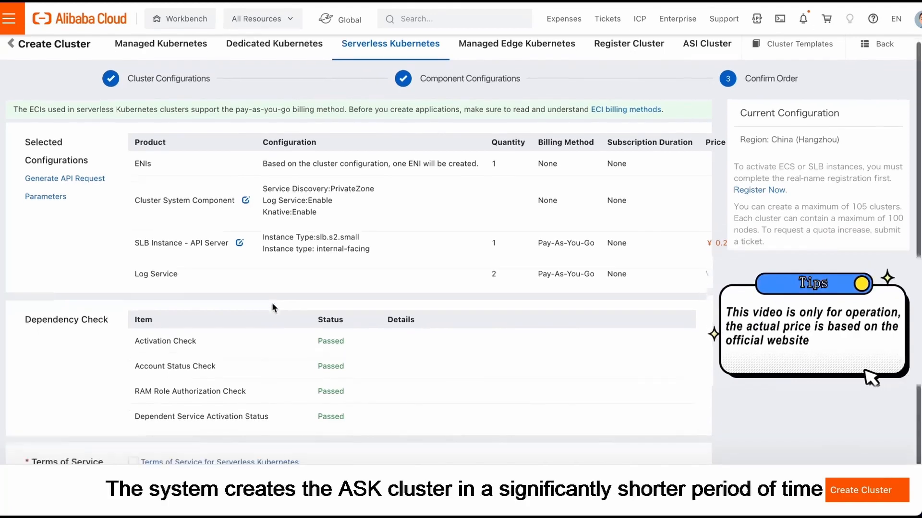
pyautogui.click(135, 416)
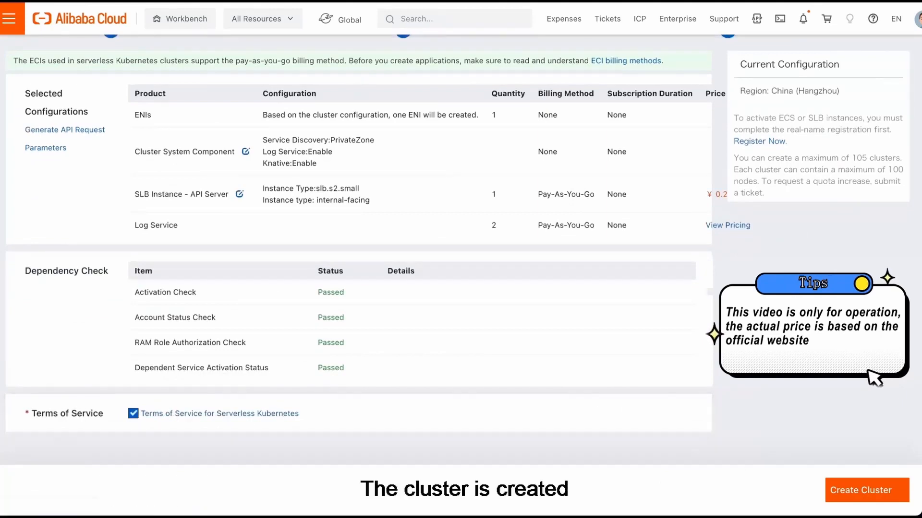
pyautogui.click(832, 493)
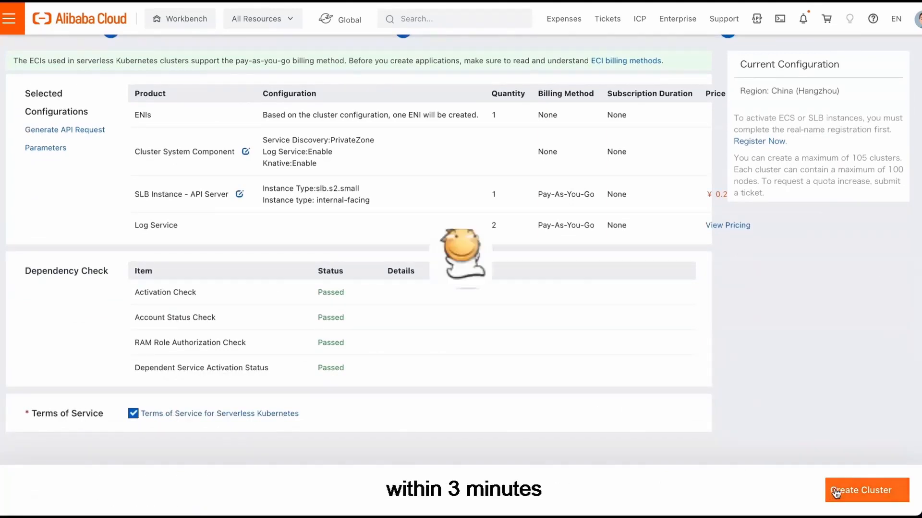